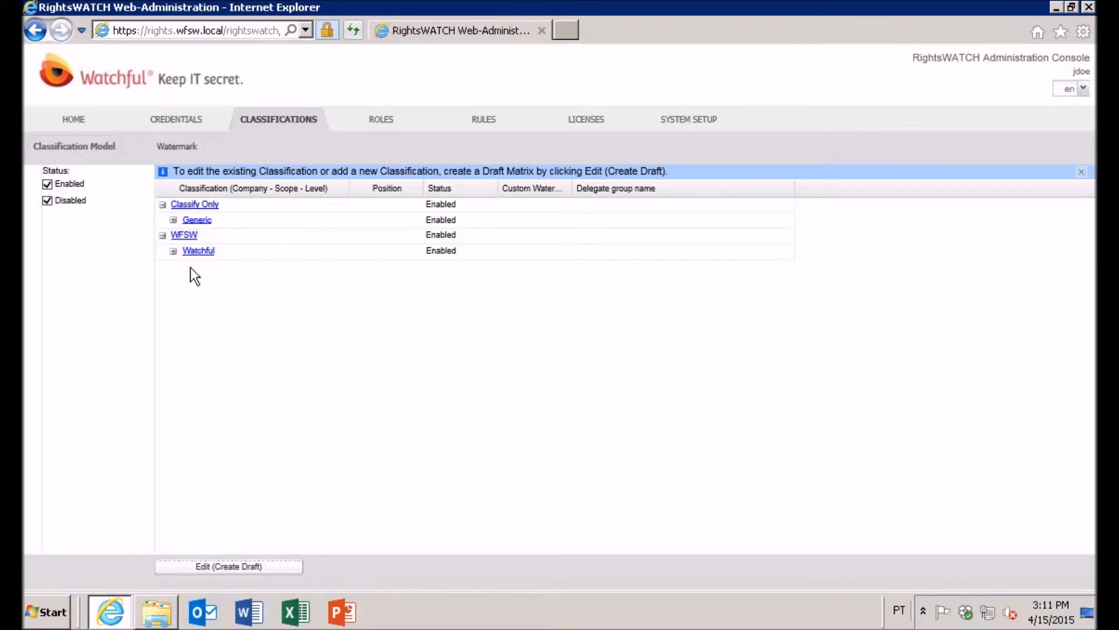
# Step: Create a classification draft and start a new scope named Project X with acronym PRJX under the company WFSW
pyautogui.click(236, 566)
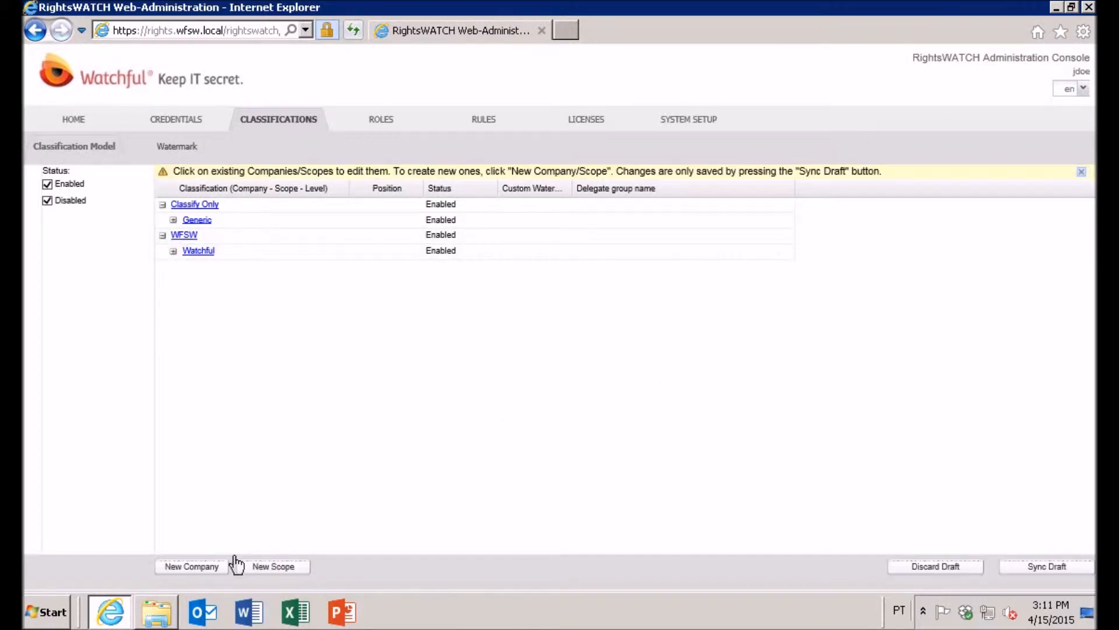
pyautogui.click(262, 568)
pyautogui.write('Project')
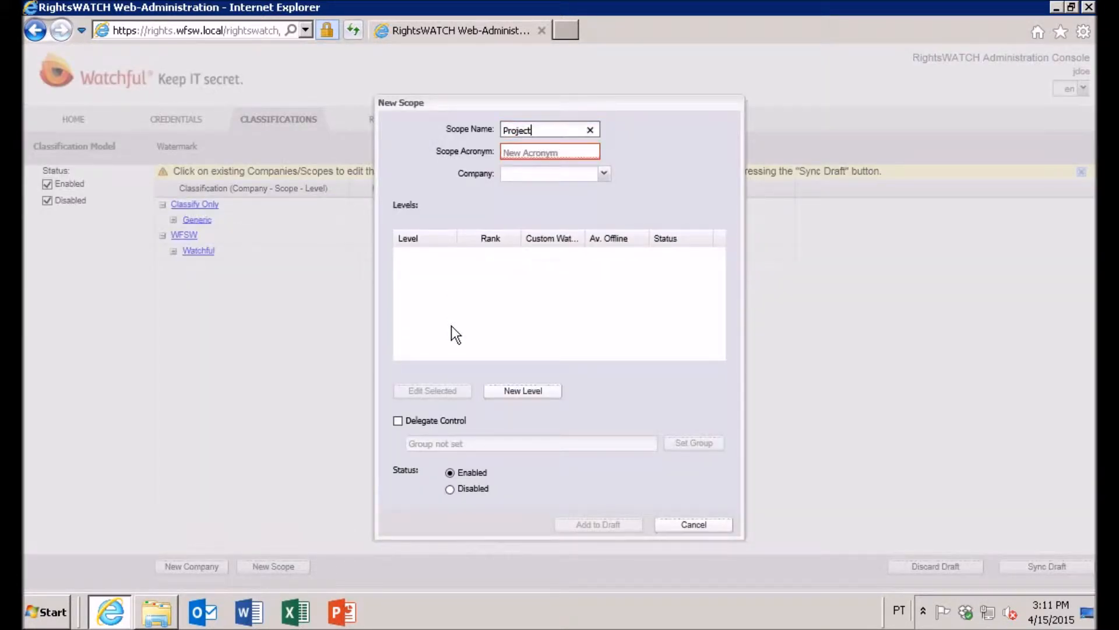
pyautogui.write(' X')
pyautogui.click(517, 156)
pyautogui.write('PRJX')
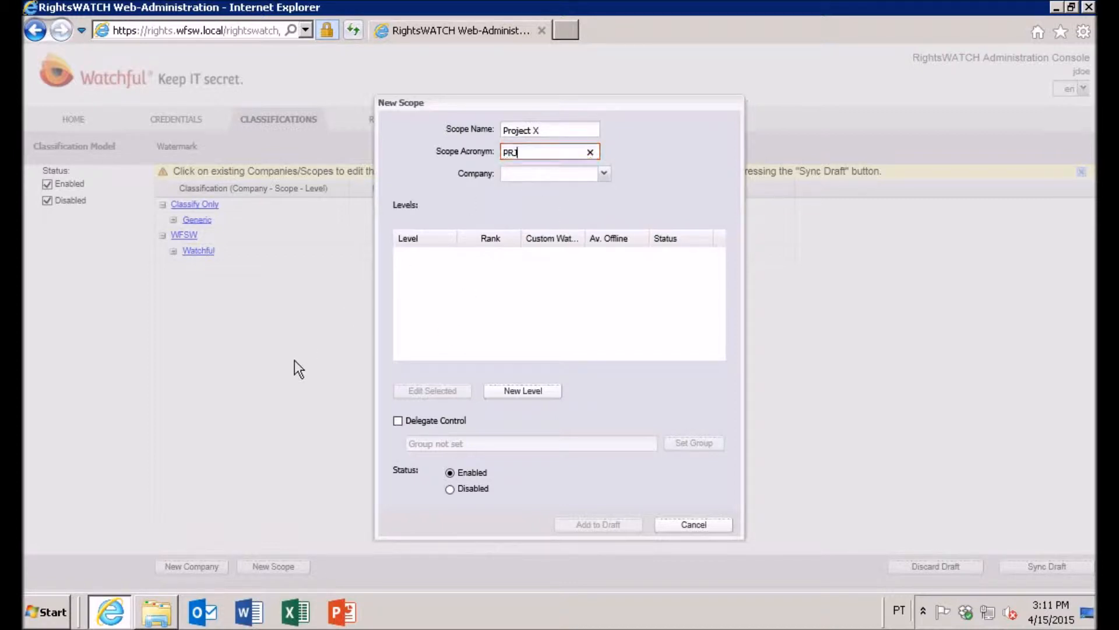
pyautogui.click(604, 173)
pyautogui.click(519, 206)
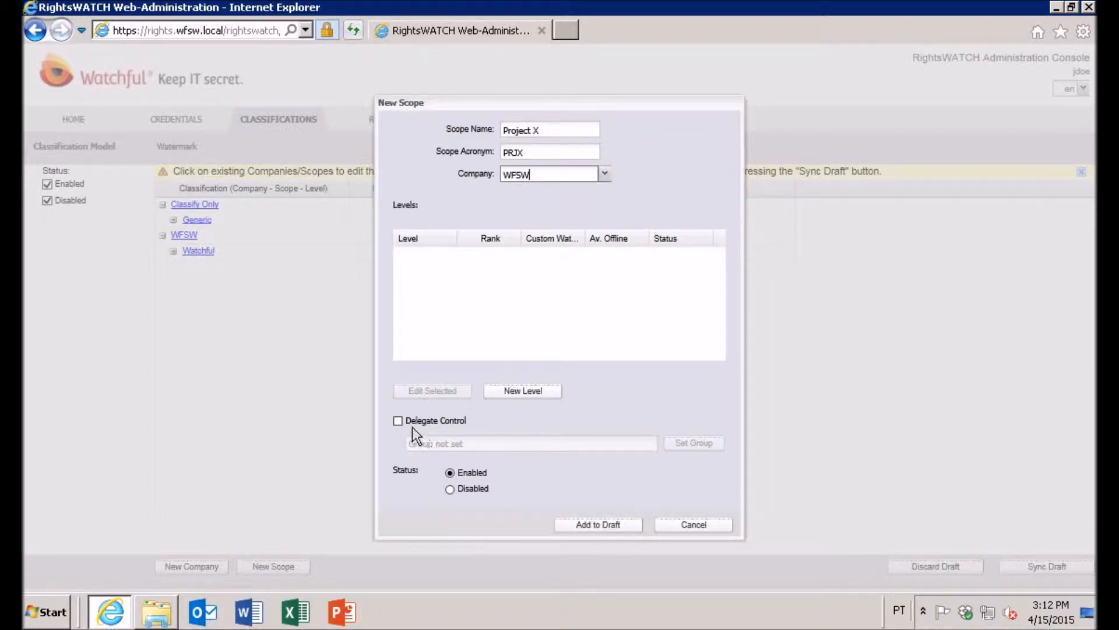
# Step: Enable delegated control for the new scope and assign it to the ProjectXAdmin group
pyautogui.click(398, 421)
pyautogui.click(449, 443)
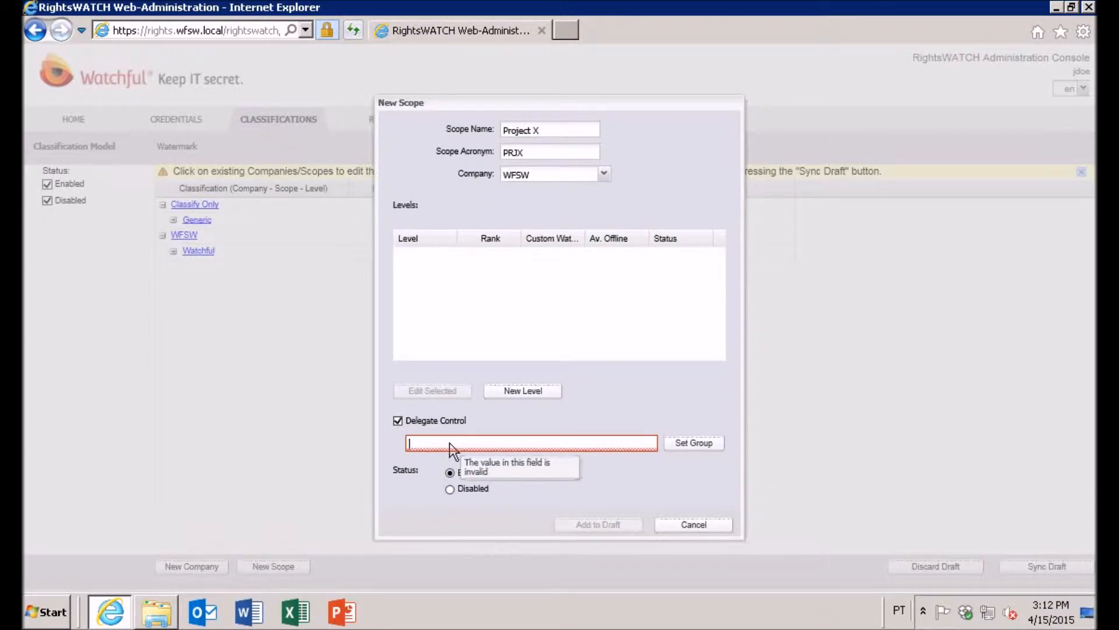
pyautogui.click(682, 446)
pyautogui.click(507, 208)
pyautogui.write('proje')
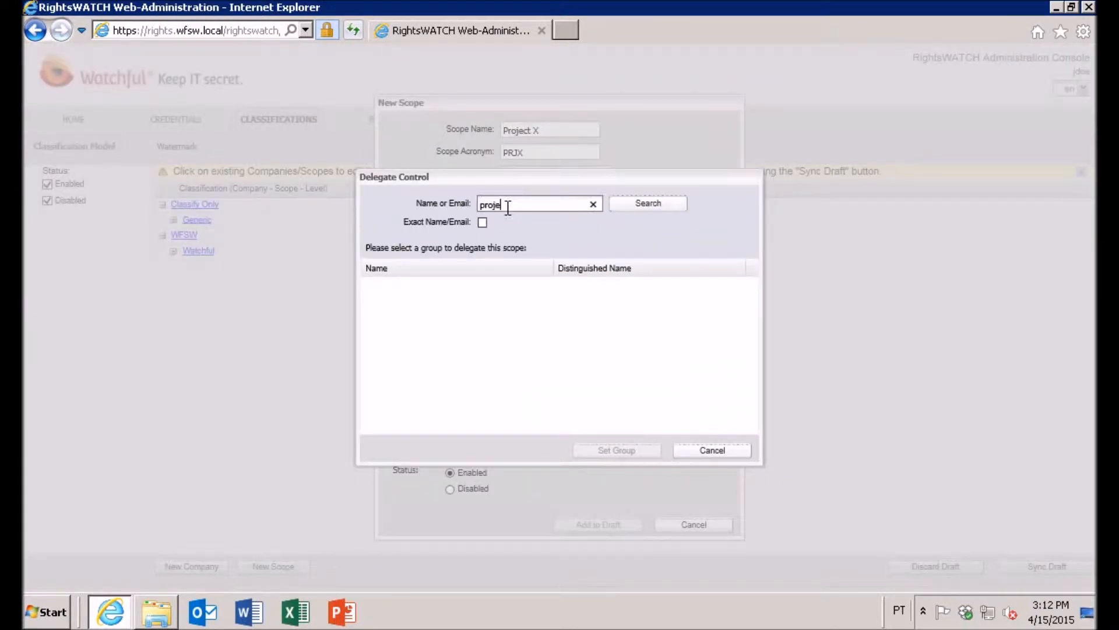
pyautogui.click(669, 208)
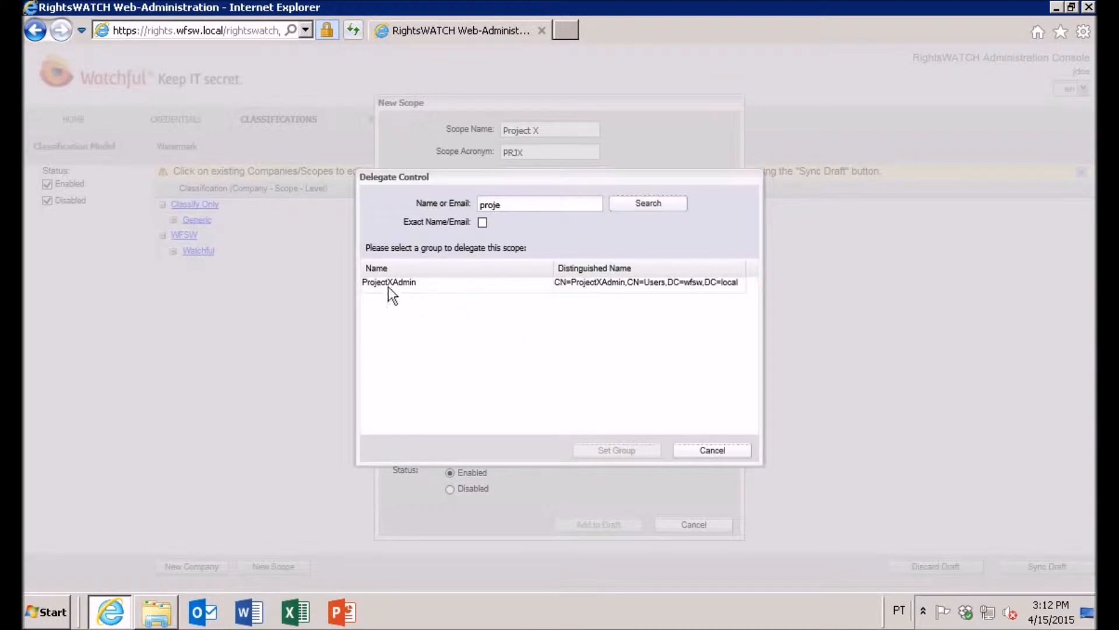
pyautogui.click(383, 283)
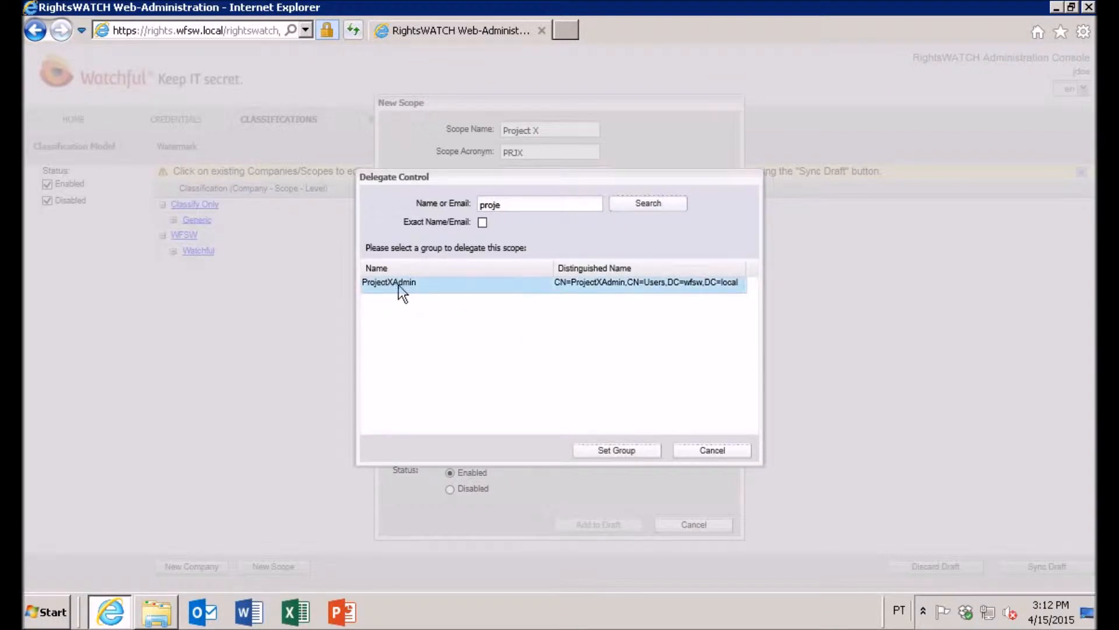
pyautogui.click(600, 452)
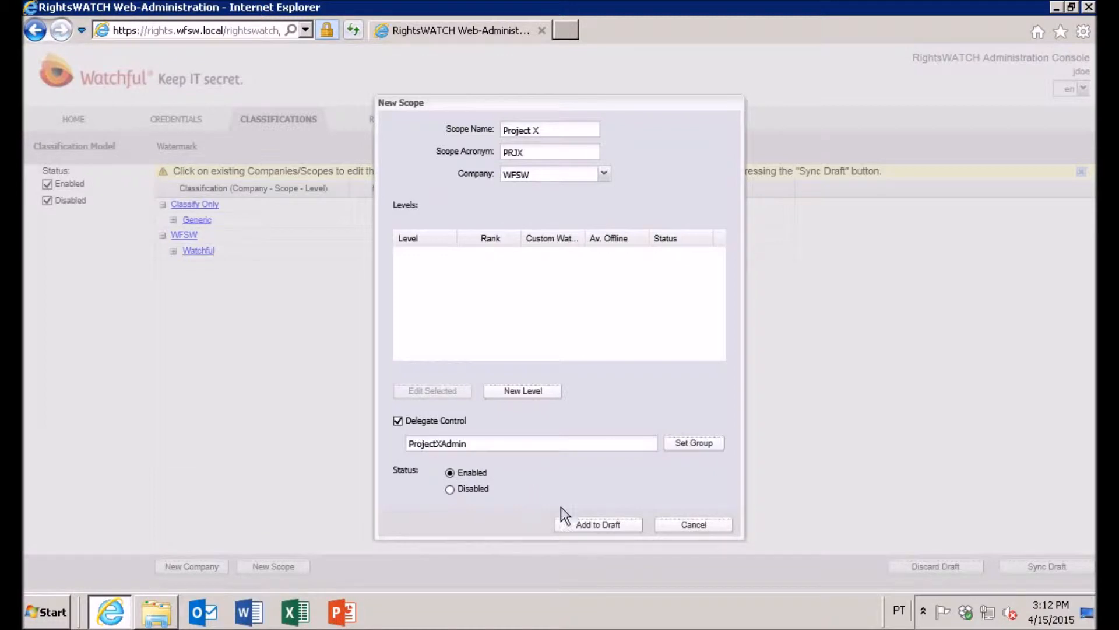
# Step: Add the Project X scope to the draft, sync the draft with the RMS server and return to the console home
pyautogui.click(595, 525)
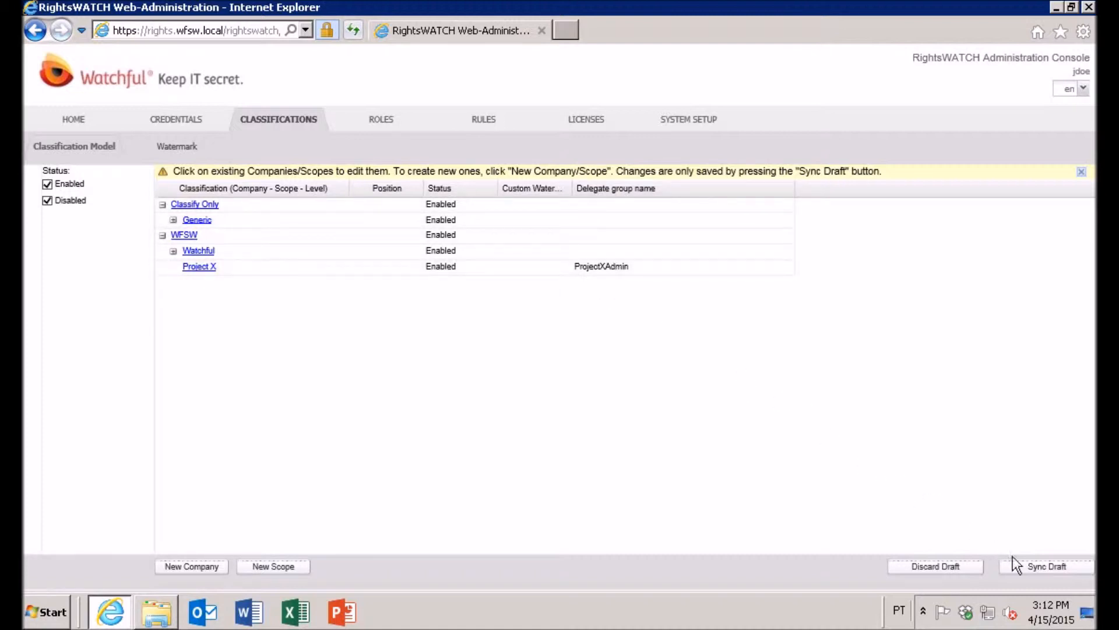
pyautogui.click(1036, 570)
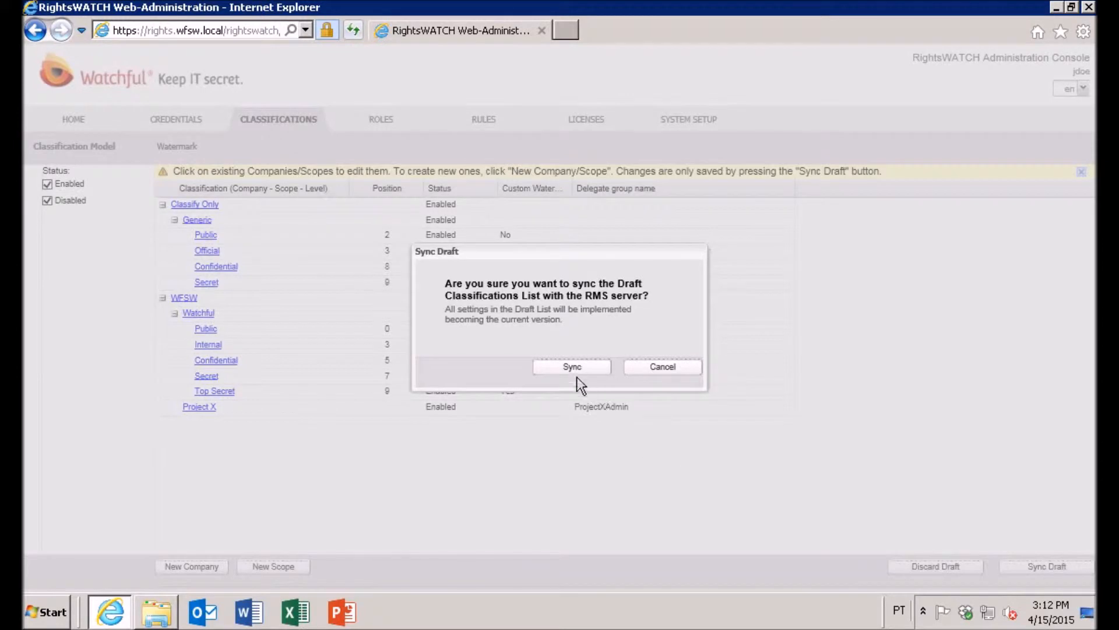
pyautogui.click(574, 369)
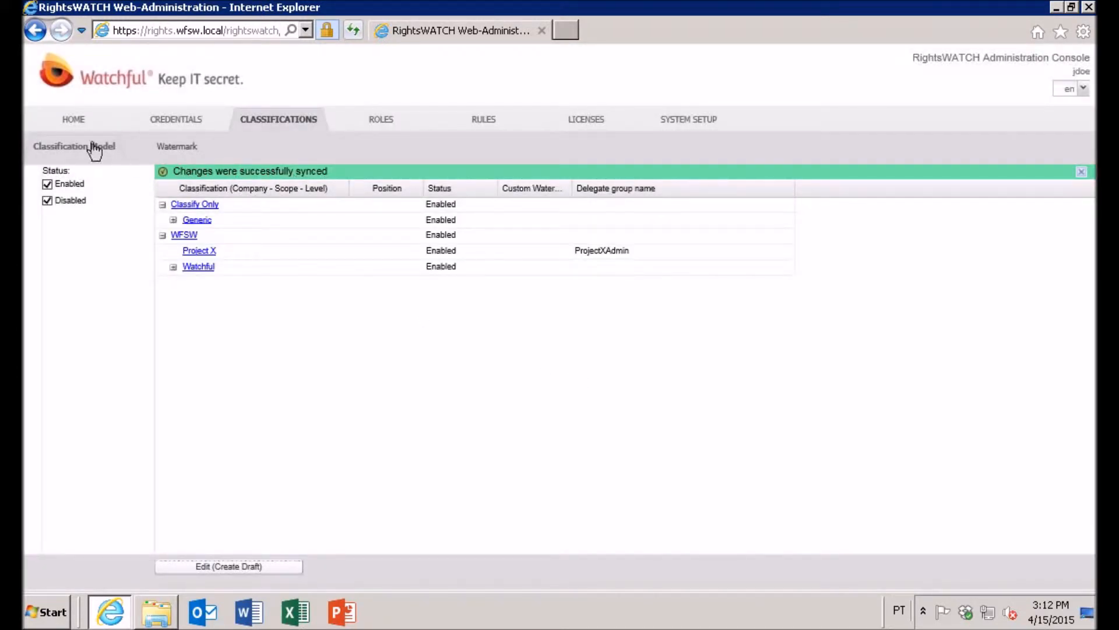
pyautogui.click(72, 119)
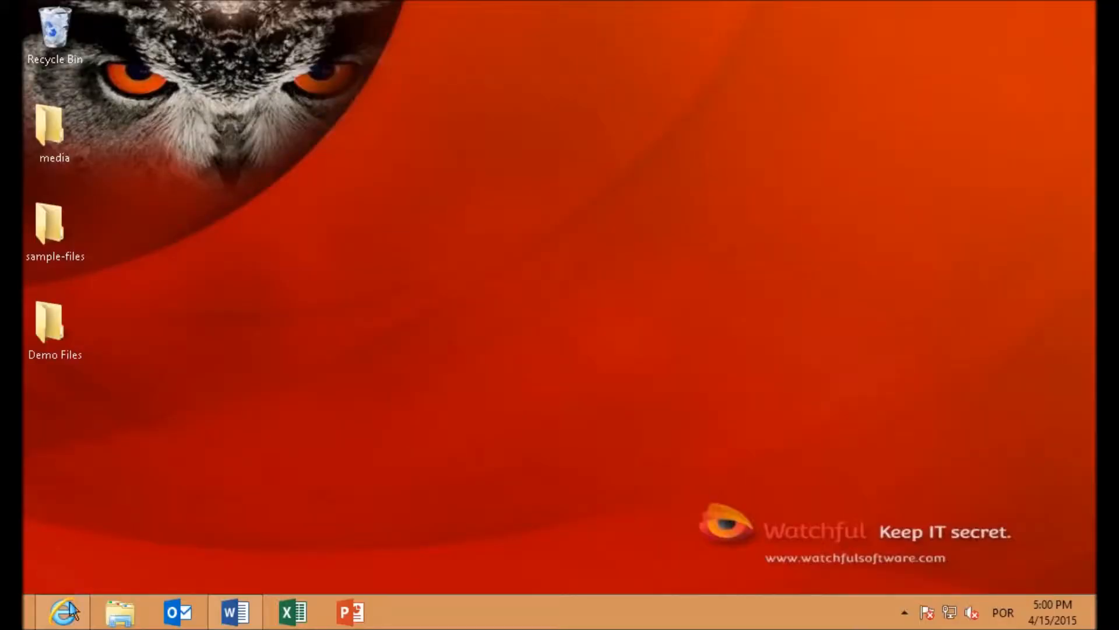
# Step: In the delegated administrator's browser session, create a classification draft and open the Project X scope for editing
pyautogui.click(64, 613)
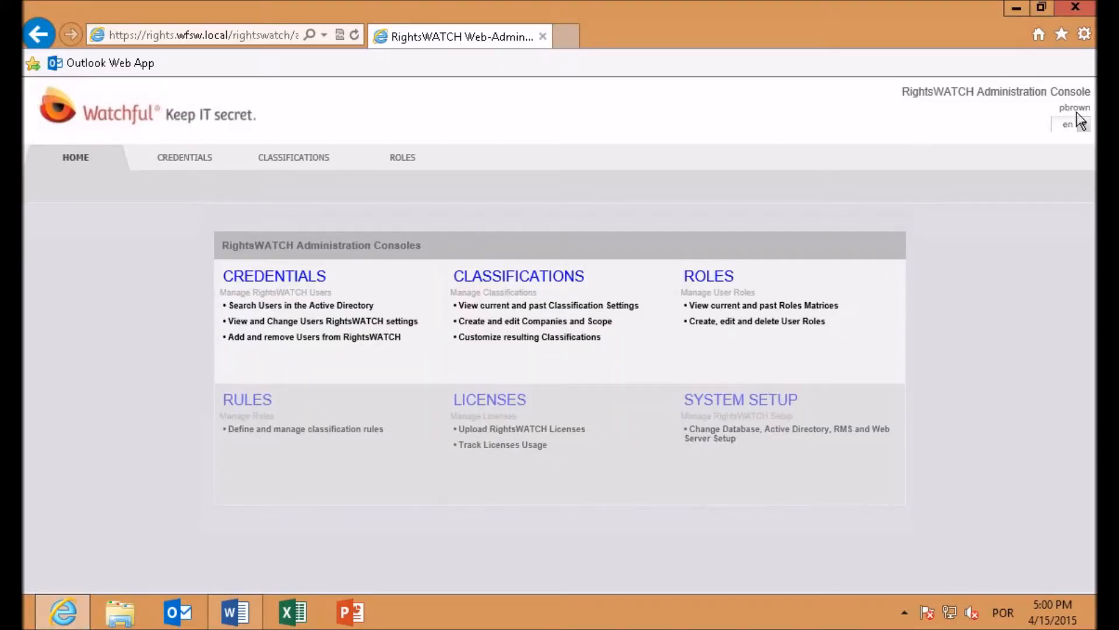
pyautogui.click(533, 292)
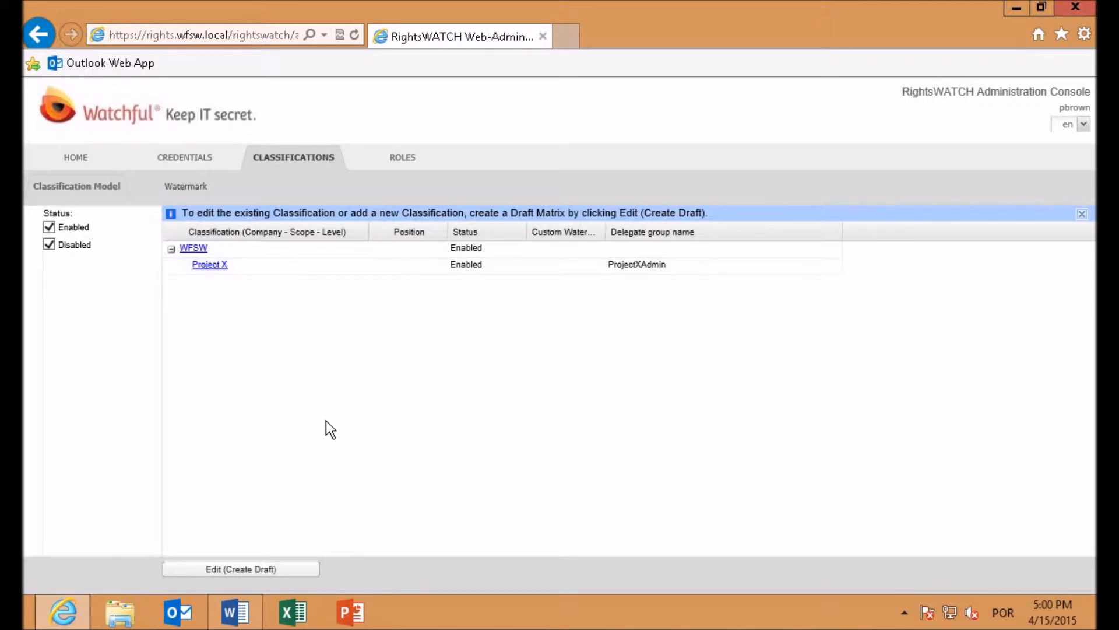
pyautogui.click(276, 568)
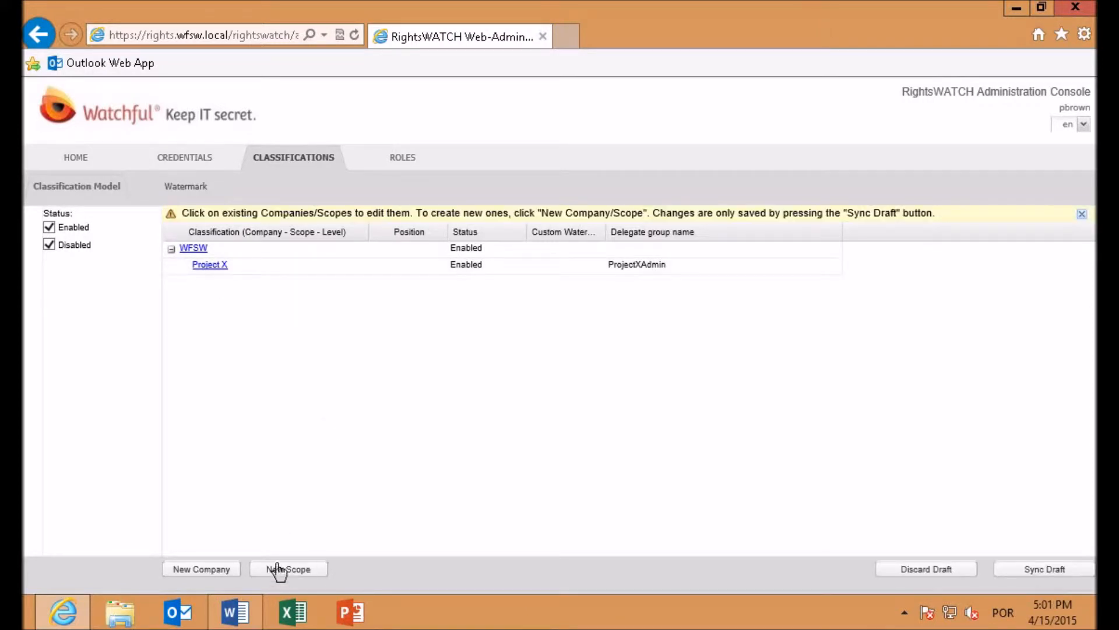
pyautogui.click(211, 266)
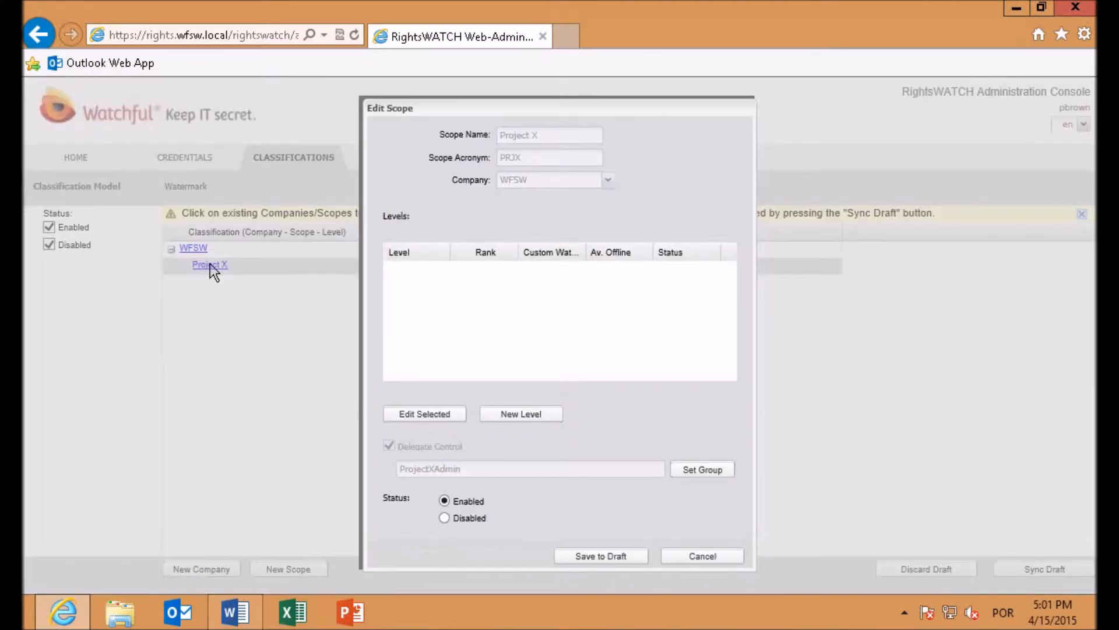
# Step: Start a new level in the scope named Operations, with acronym OPR and rank 3 (Low)
pyautogui.click(513, 413)
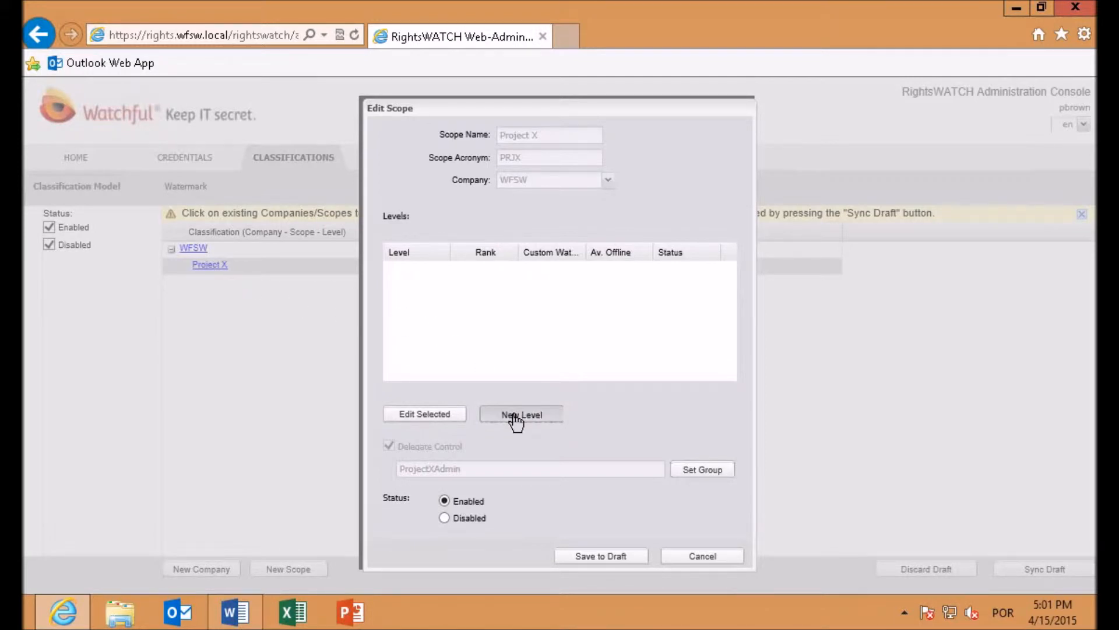
pyautogui.write('OPERA')
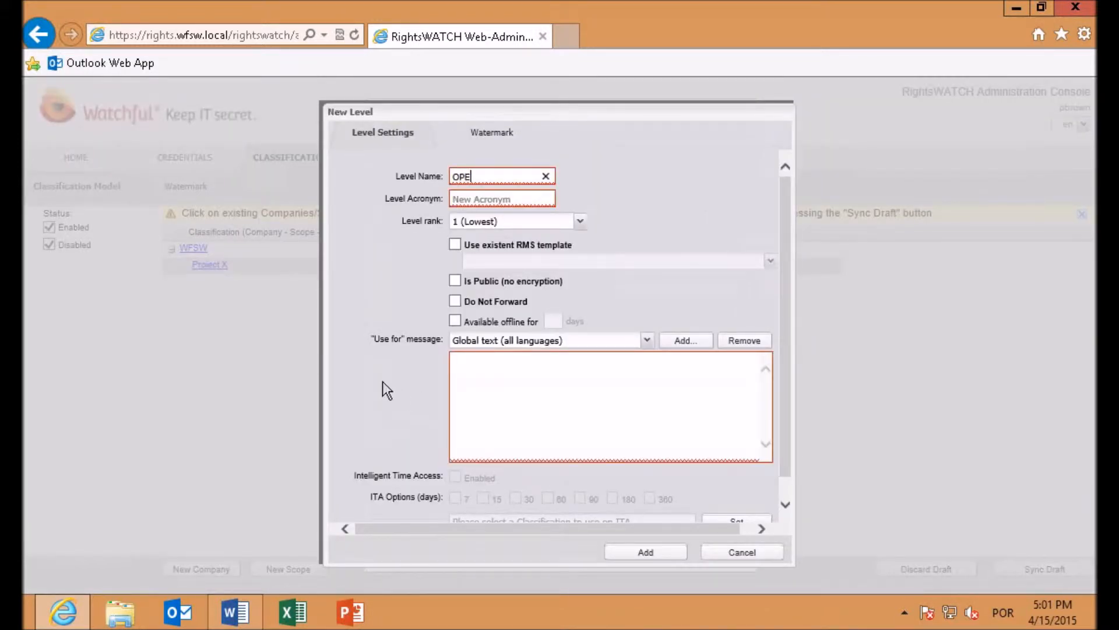
pyautogui.press('BackSpace')
pyautogui.press('BackSpace')
pyautogui.press('BackSpace')
pyautogui.write('er')
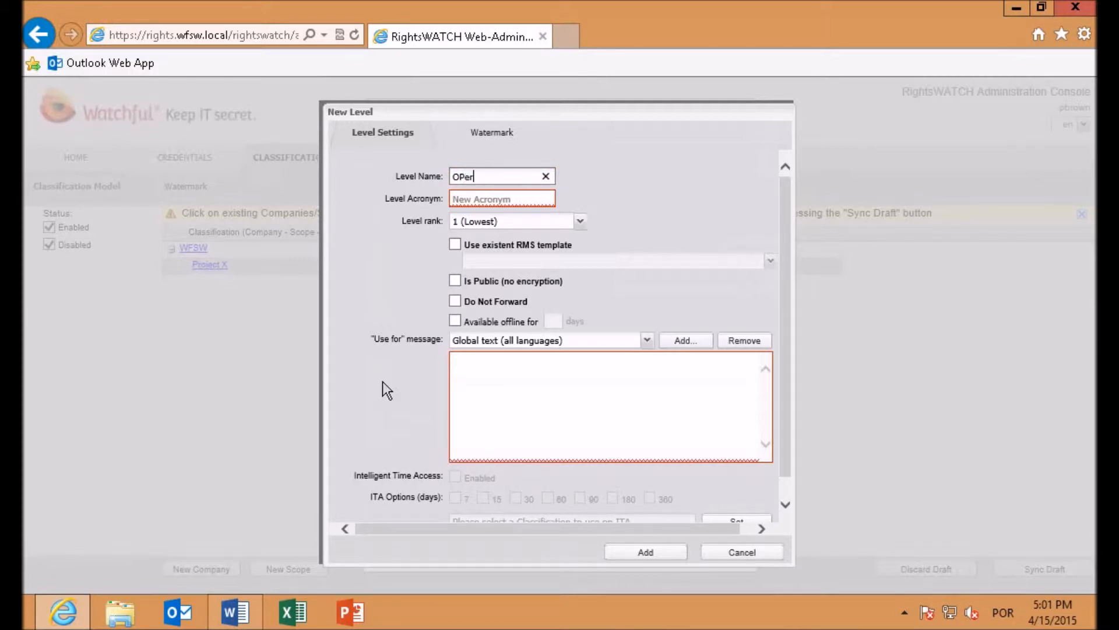
pyautogui.press('BackSpace')
pyautogui.press('BackSpace')
pyautogui.write('perations')
pyautogui.press('Tab')
pyautogui.write('OPR')
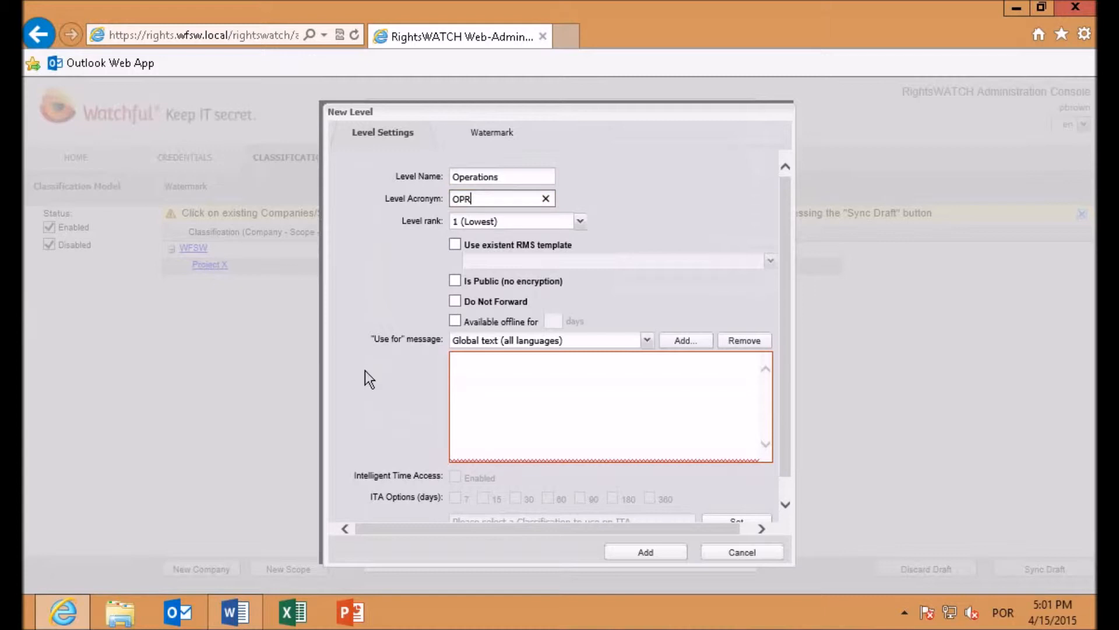
pyautogui.click(470, 221)
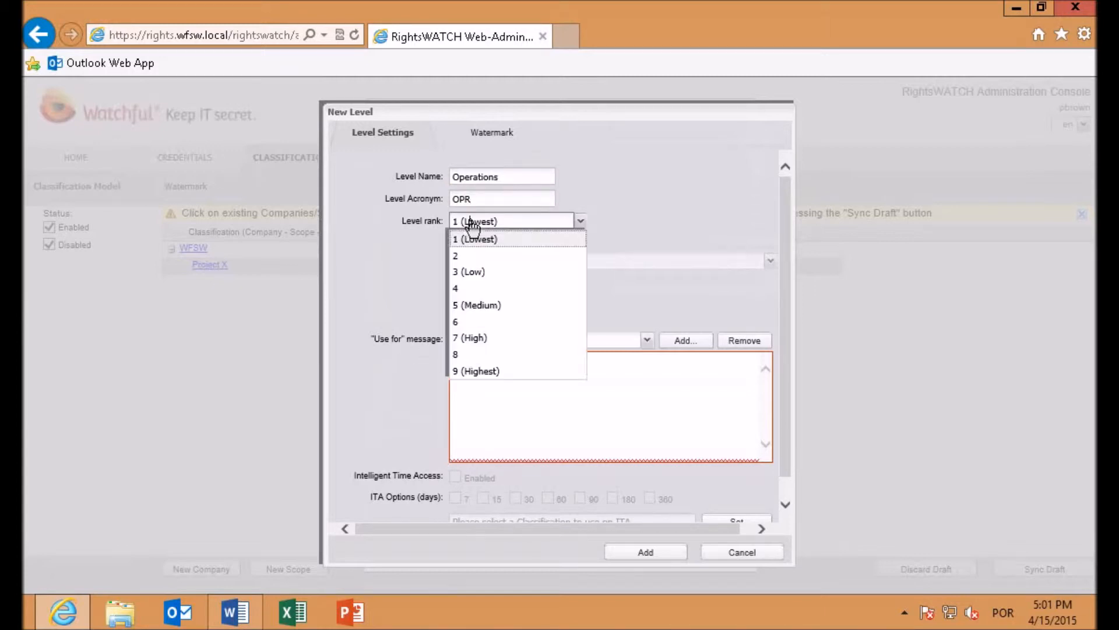
pyautogui.click(473, 272)
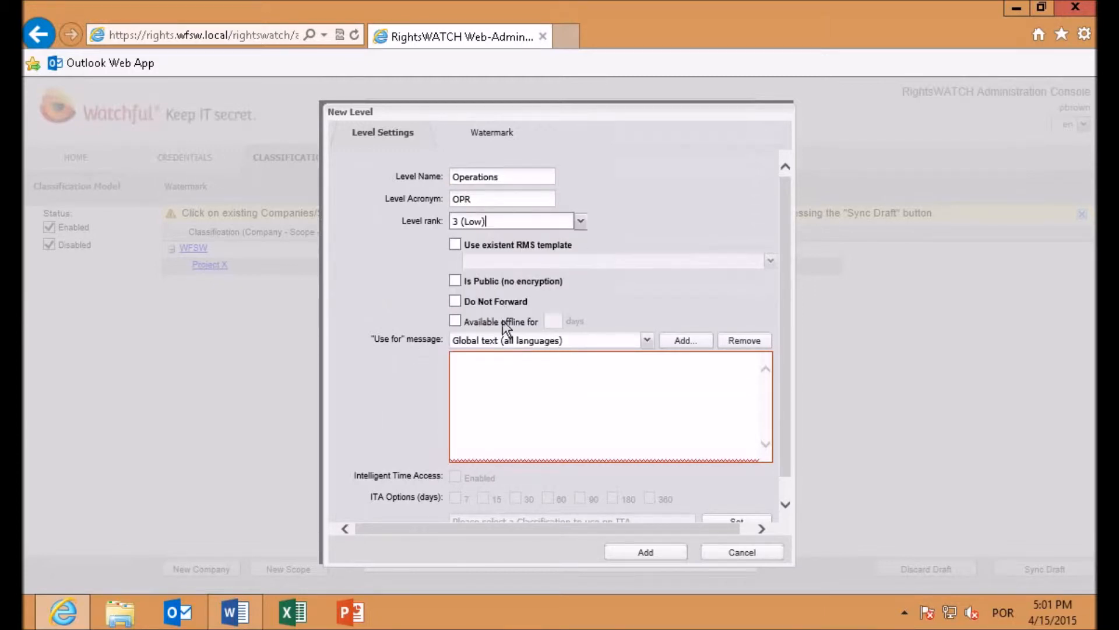
# Step: Copy the Operations use-for text from the Word document and paste it as the level's global "Use for" message
pyautogui.click(548, 368)
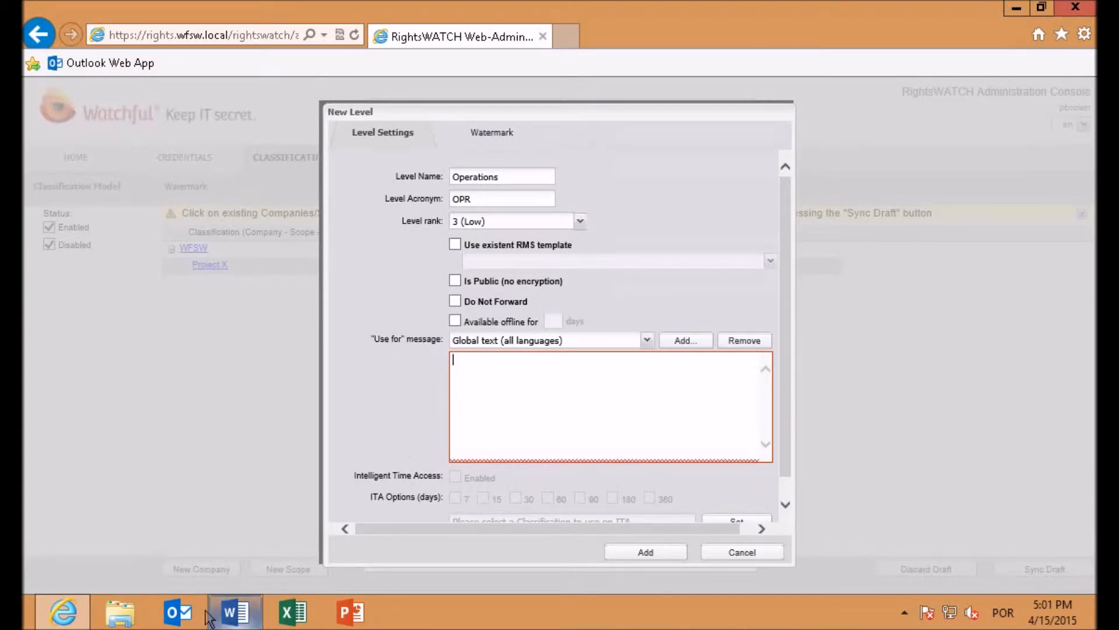
pyautogui.click(235, 611)
pyautogui.moveTo(262, 172); pyautogui.dragTo(450, 316)
pyautogui.rightClick(451, 312)
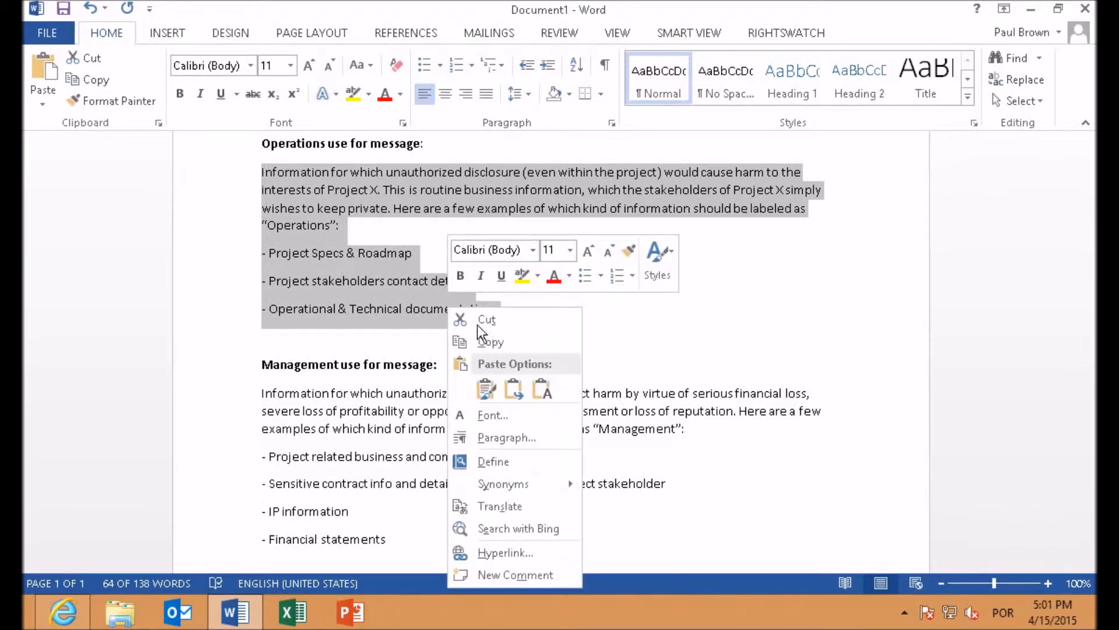
pyautogui.click(480, 338)
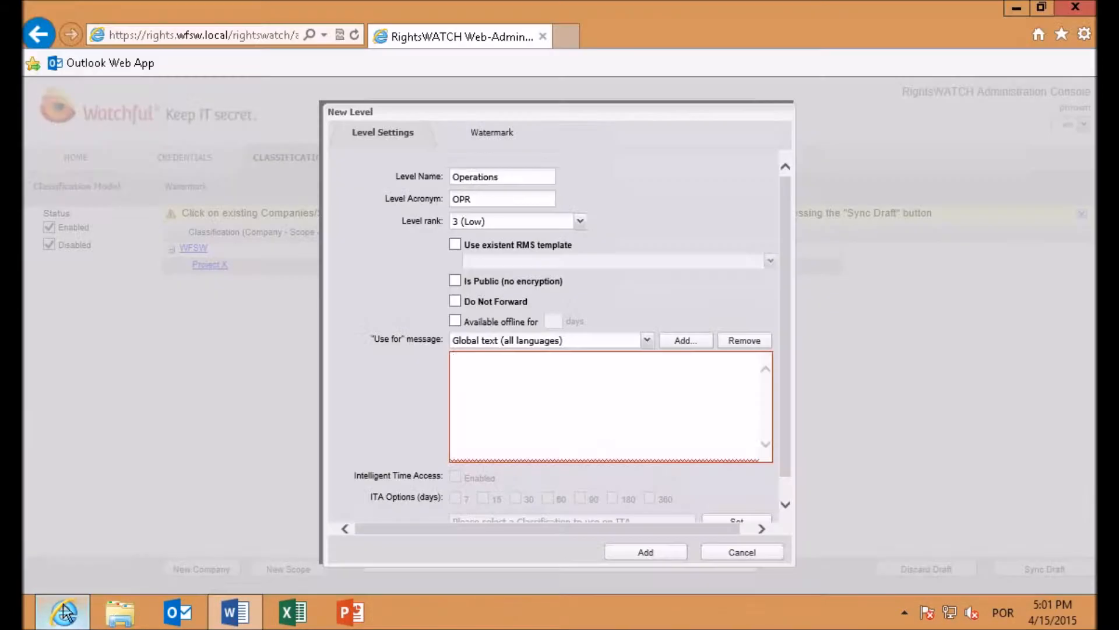
pyautogui.click(63, 611)
pyautogui.rightClick(481, 376)
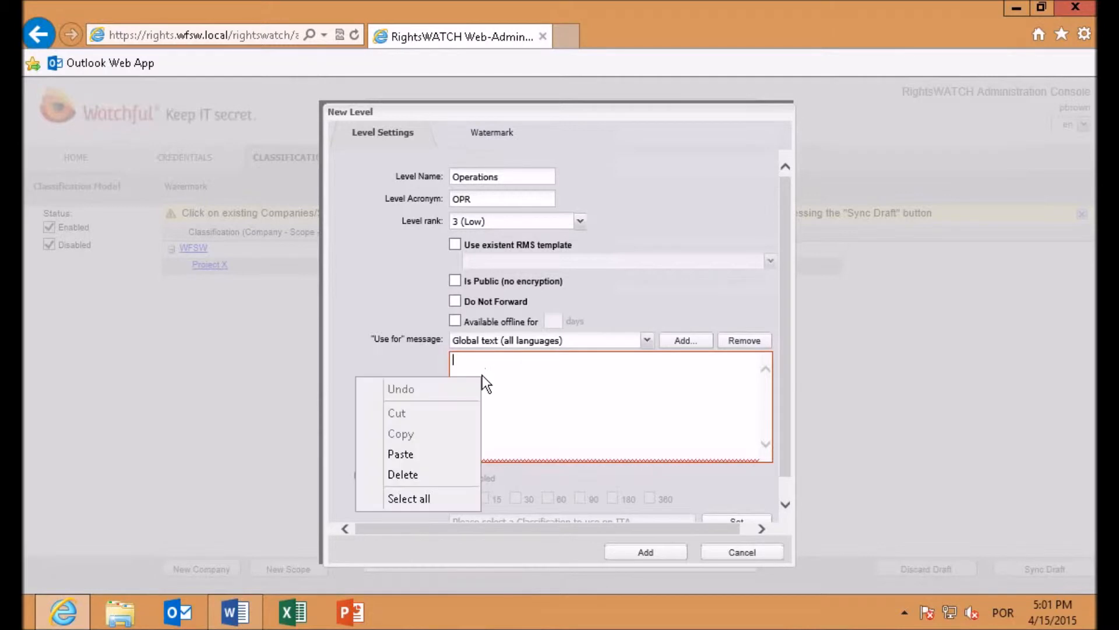
pyautogui.click(434, 450)
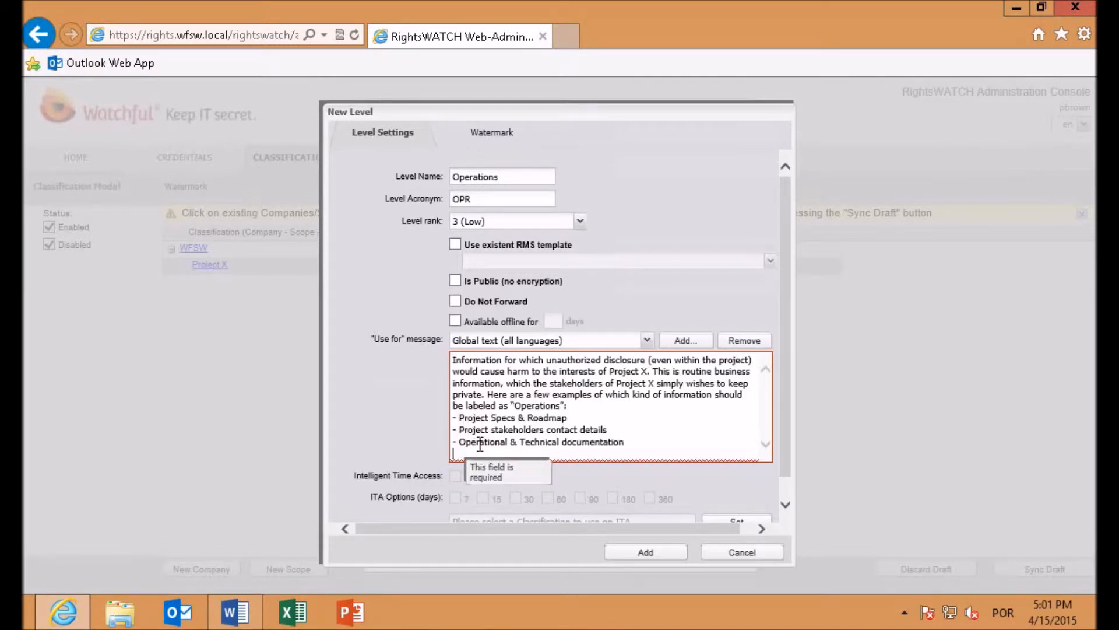
pyautogui.click(683, 341)
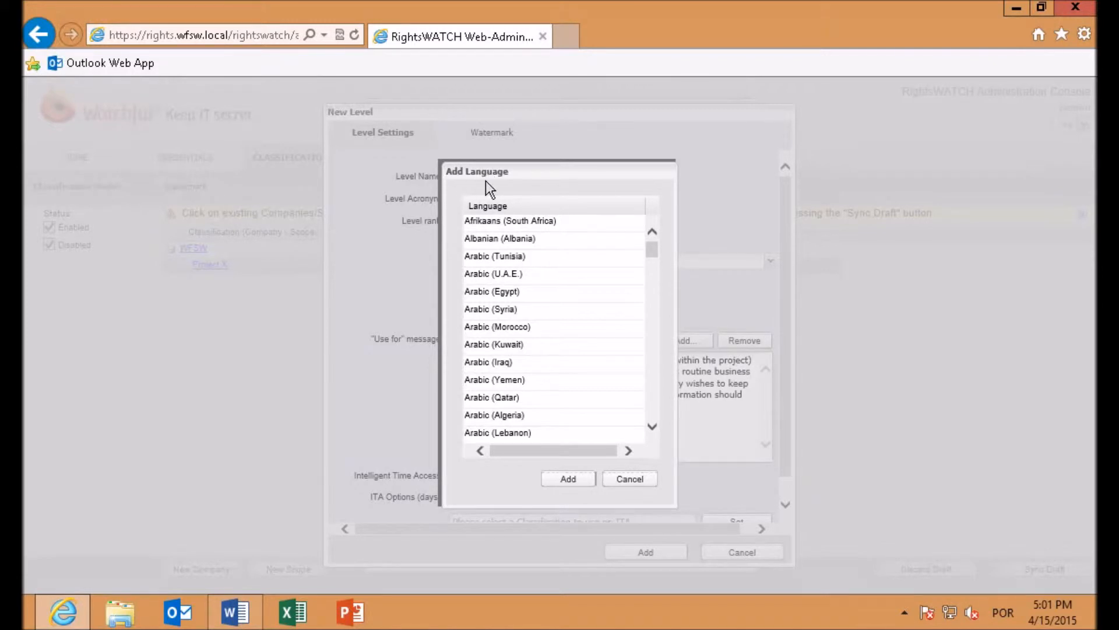
pyautogui.scroll(-3, 615, 379)
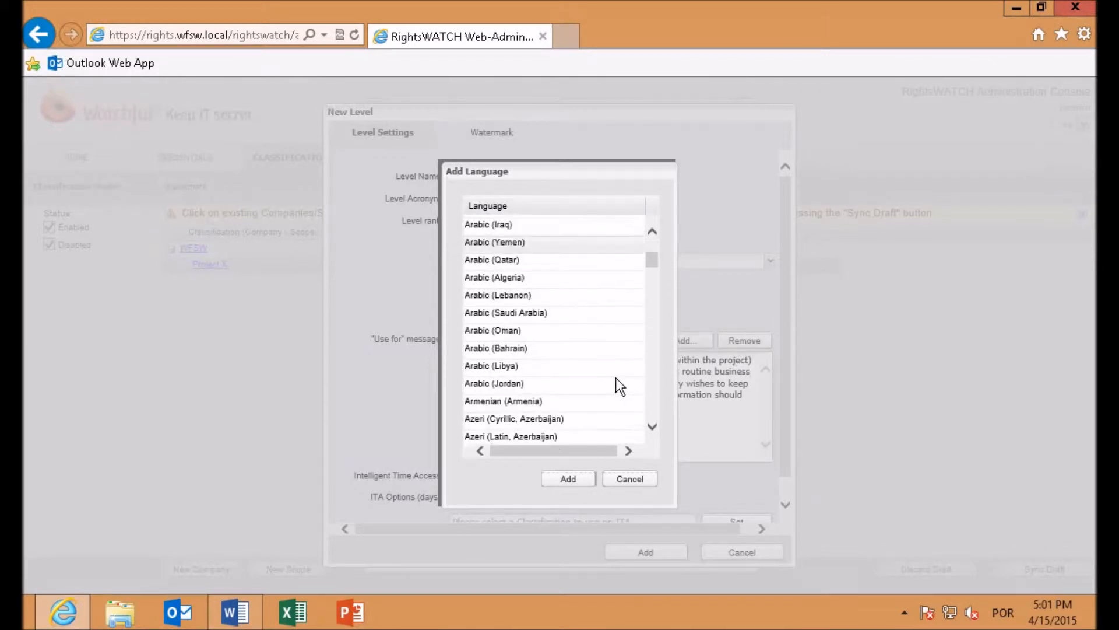
pyautogui.click(638, 482)
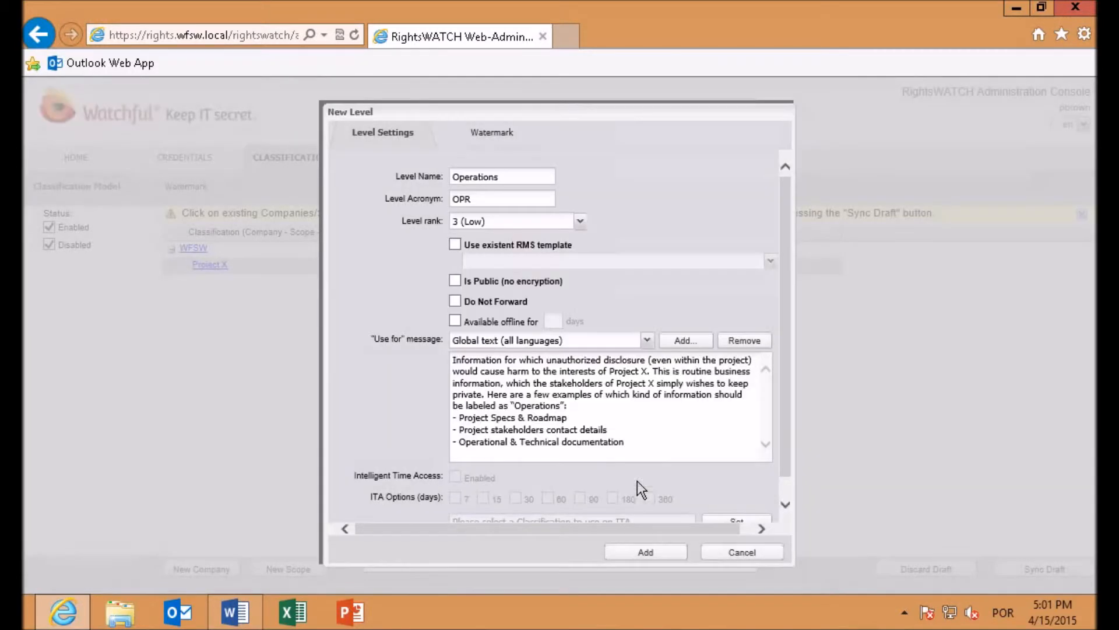
# Step: Override the default watermark settings for the Operations level and apply the header watermark to documents
pyautogui.click(493, 137)
pyautogui.click(499, 180)
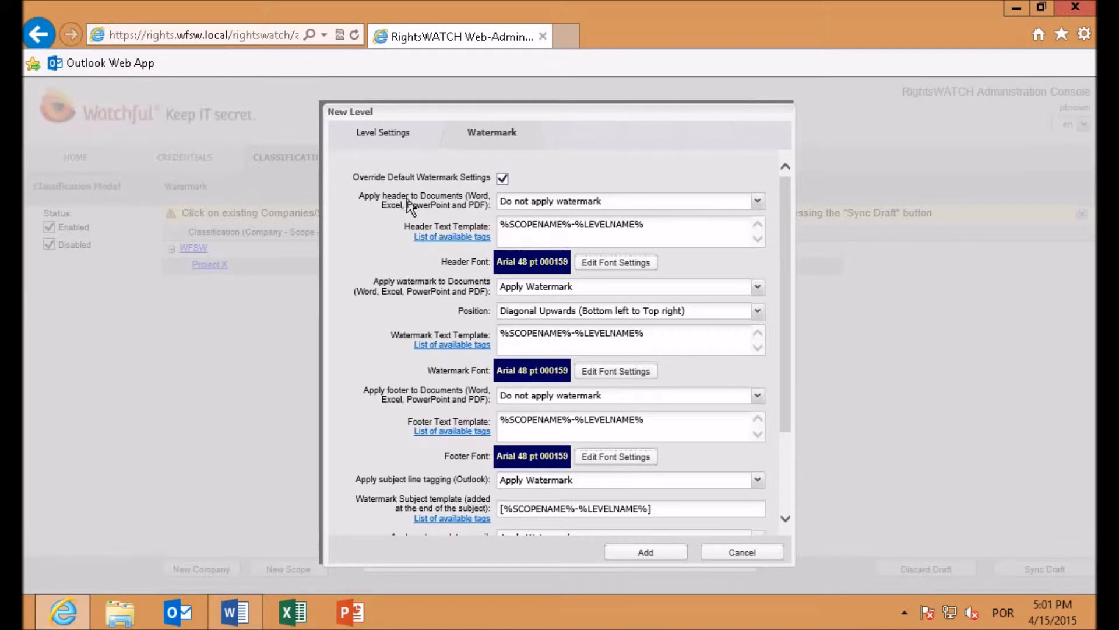
pyautogui.click(519, 204)
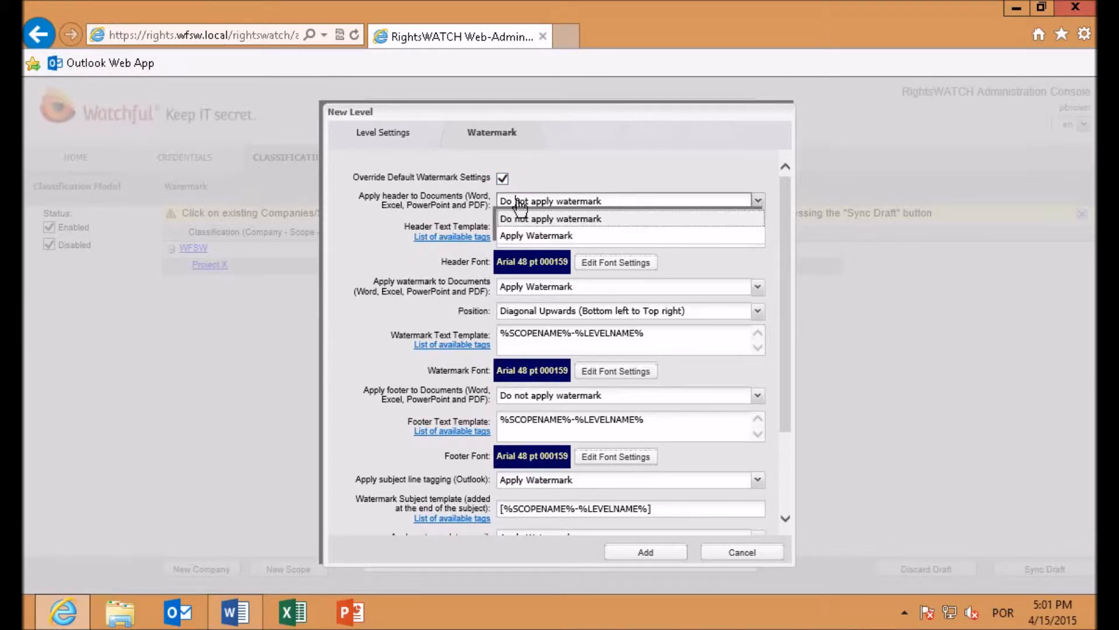
pyautogui.click(525, 236)
# Step: Add the tag %HOSTNAME% on a second line of the Operations level's header text template
pyautogui.click(642, 229)
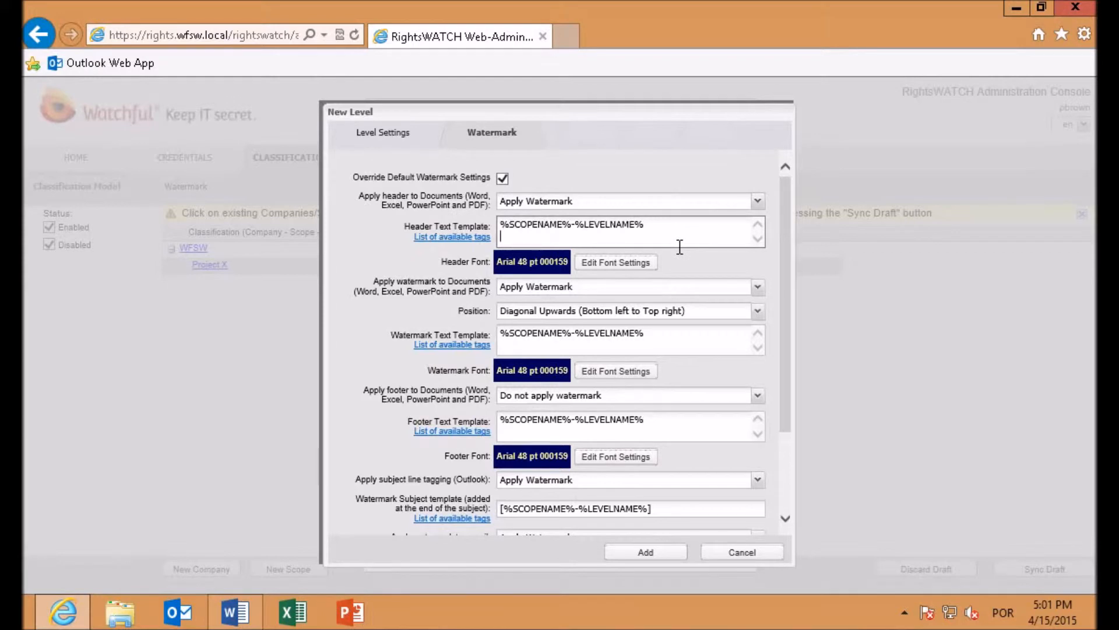
pyautogui.write('%HOS')
pyautogui.write('TNAME')
pyautogui.write('%')
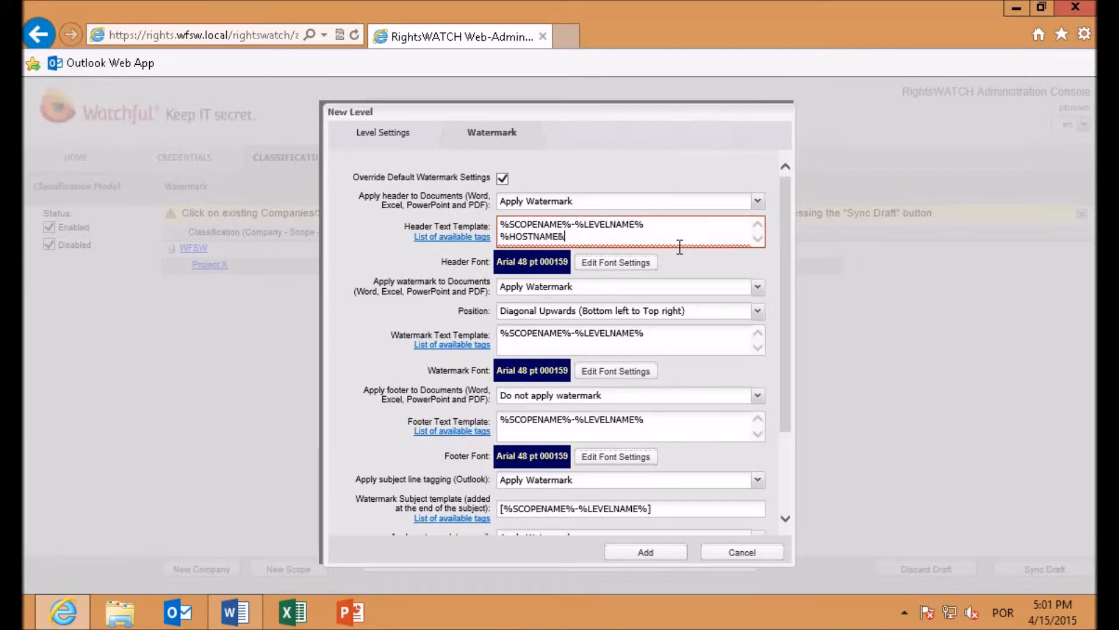
pyautogui.press('BackSpace')
pyautogui.write('%')
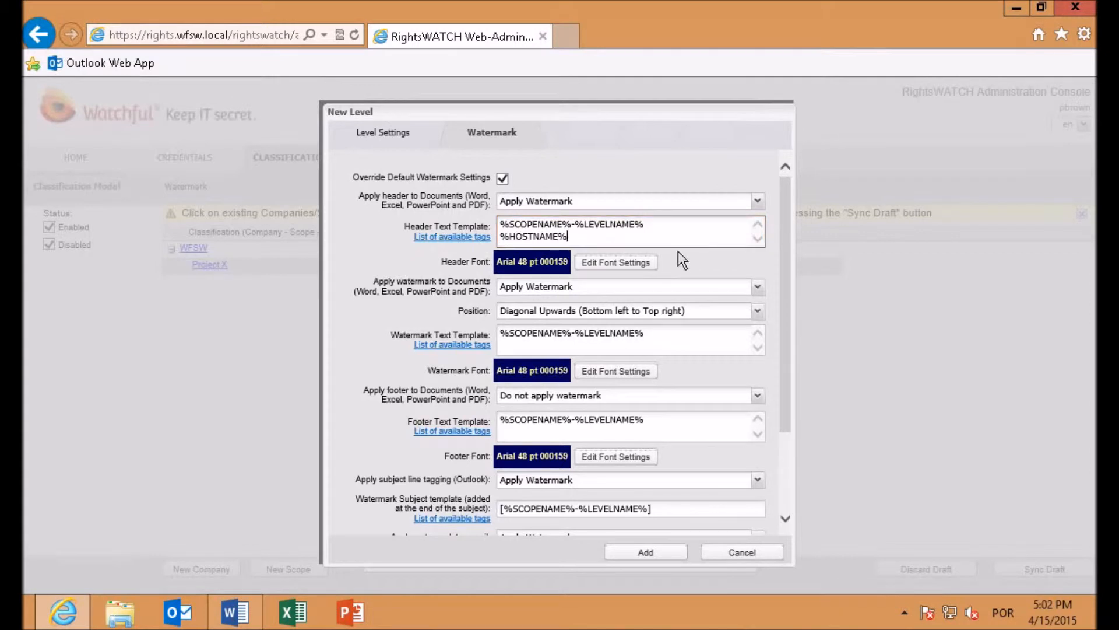
# Step: Set the header watermark's font size to 24 pt
pyautogui.click(601, 262)
pyautogui.click(543, 326)
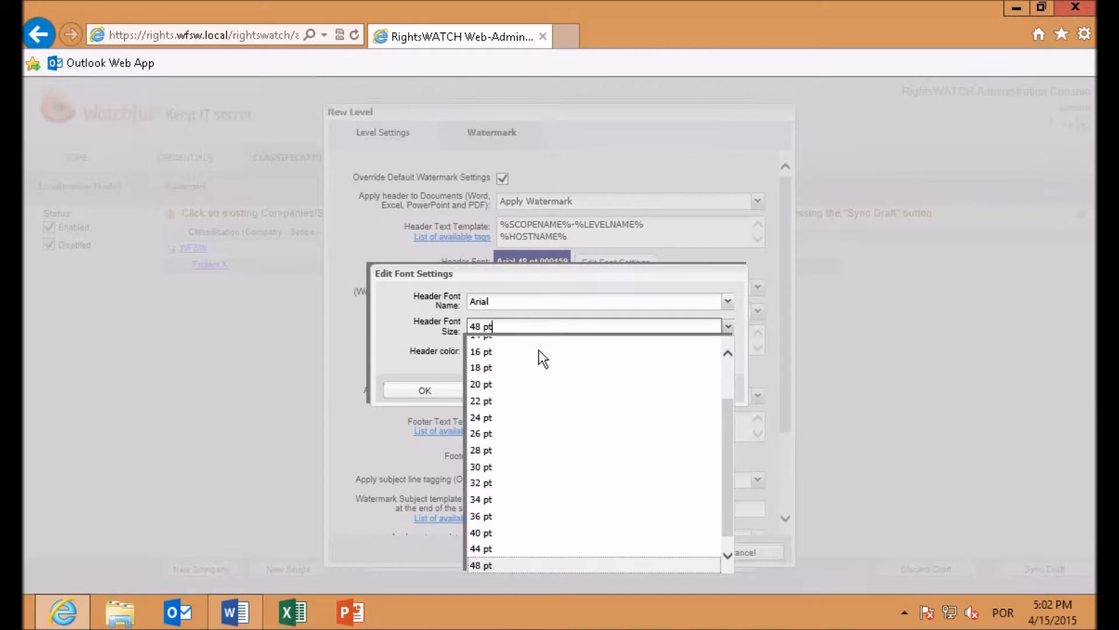
pyautogui.click(537, 416)
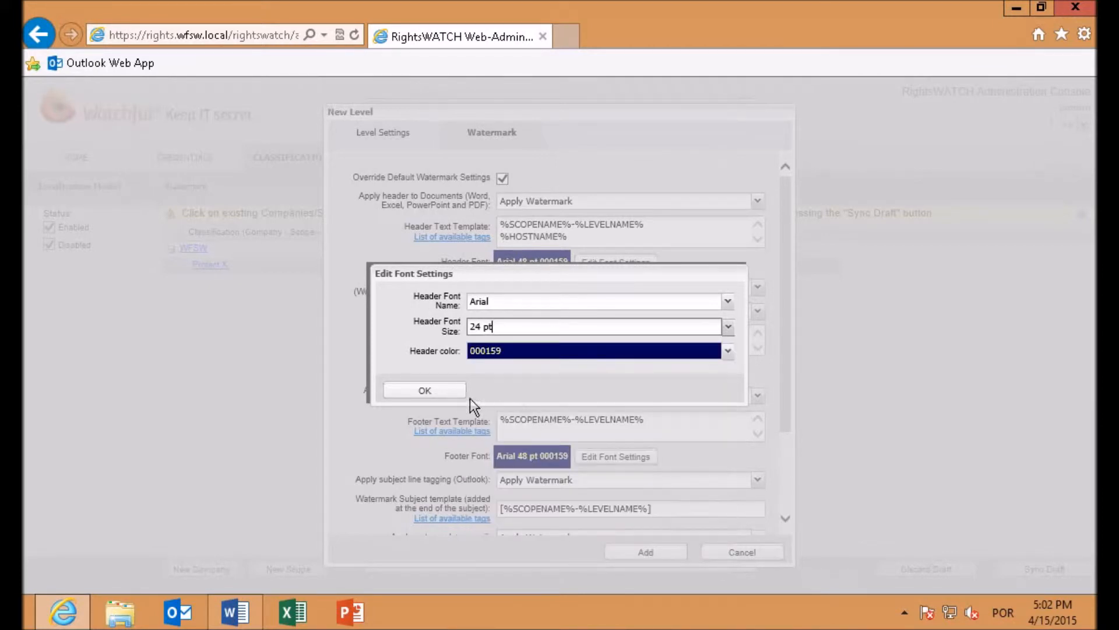
pyautogui.click(452, 394)
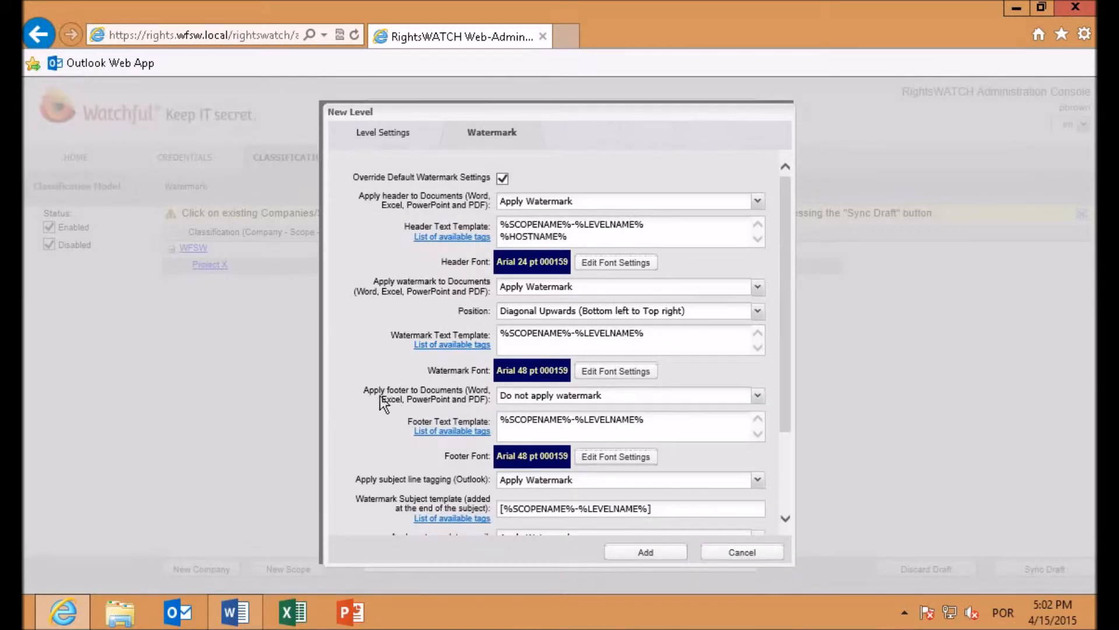
# Step: Apply a footer watermark to documents with the text template %DOCUMENTGUID%, and add the Operations level to the scope
pyautogui.click(505, 397)
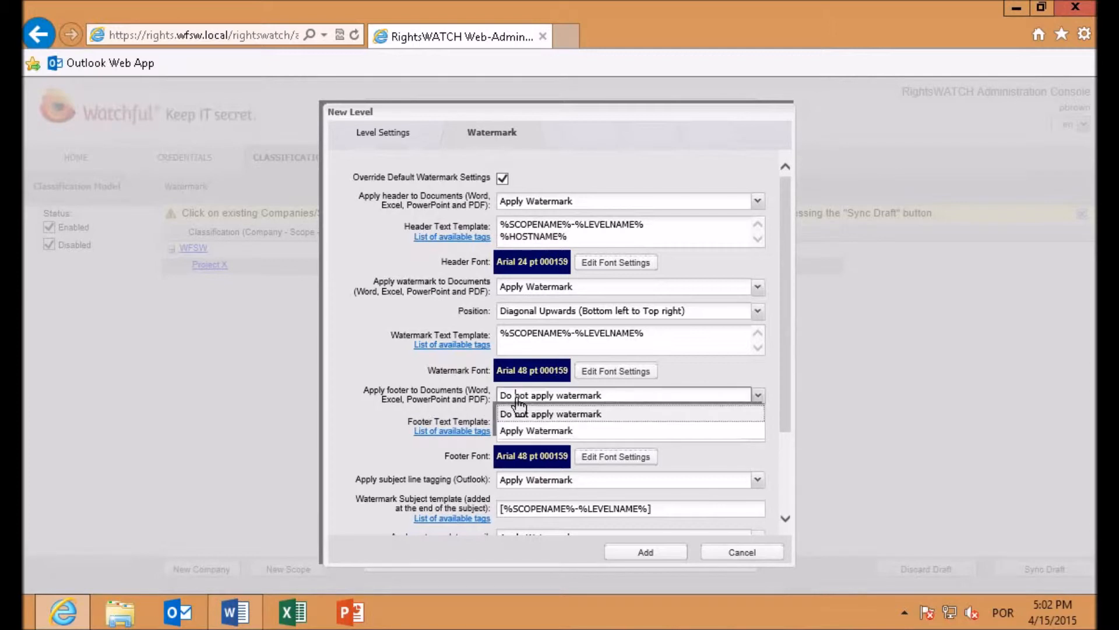
pyautogui.click(523, 431)
pyautogui.moveTo(646, 420); pyautogui.dragTo(514, 420)
pyautogui.write('DO')
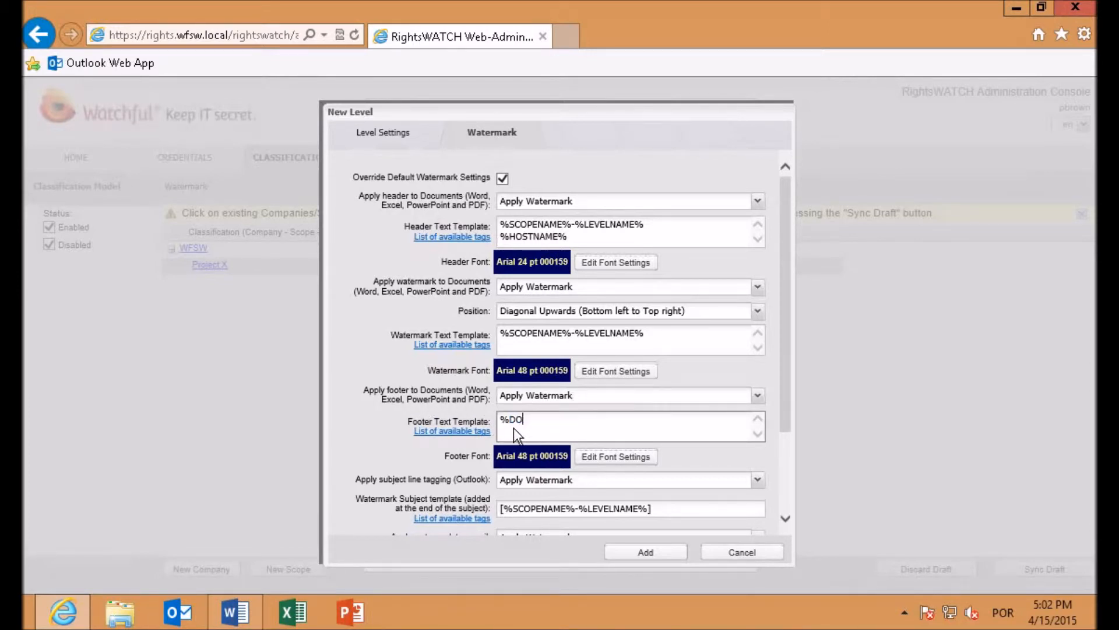
pyautogui.write('CUMENTGUID%')
pyautogui.moveTo(785, 377); pyautogui.dragTo(783, 473)
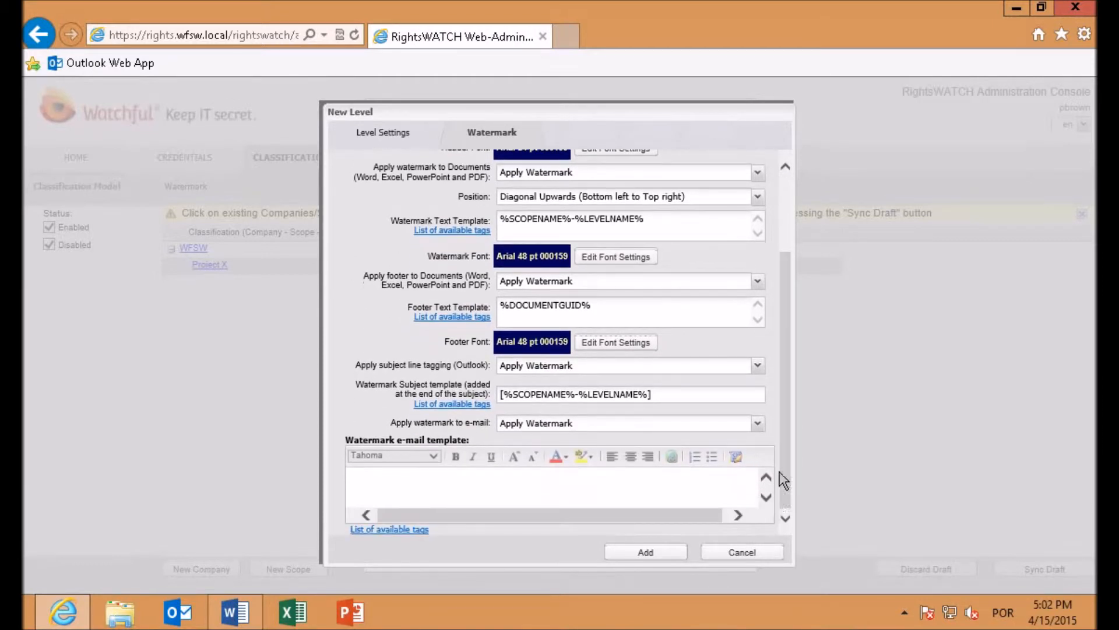
pyautogui.click(654, 551)
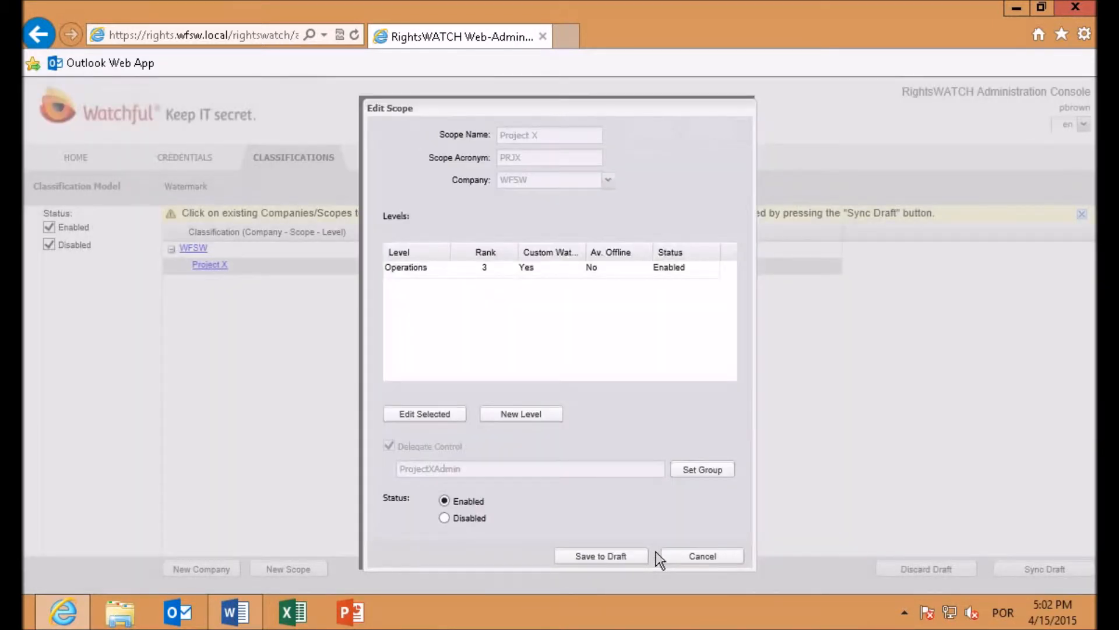
# Step: Start another new level in the scope named Management, with acronym MNG and rank 5 (Medium)
pyautogui.click(526, 415)
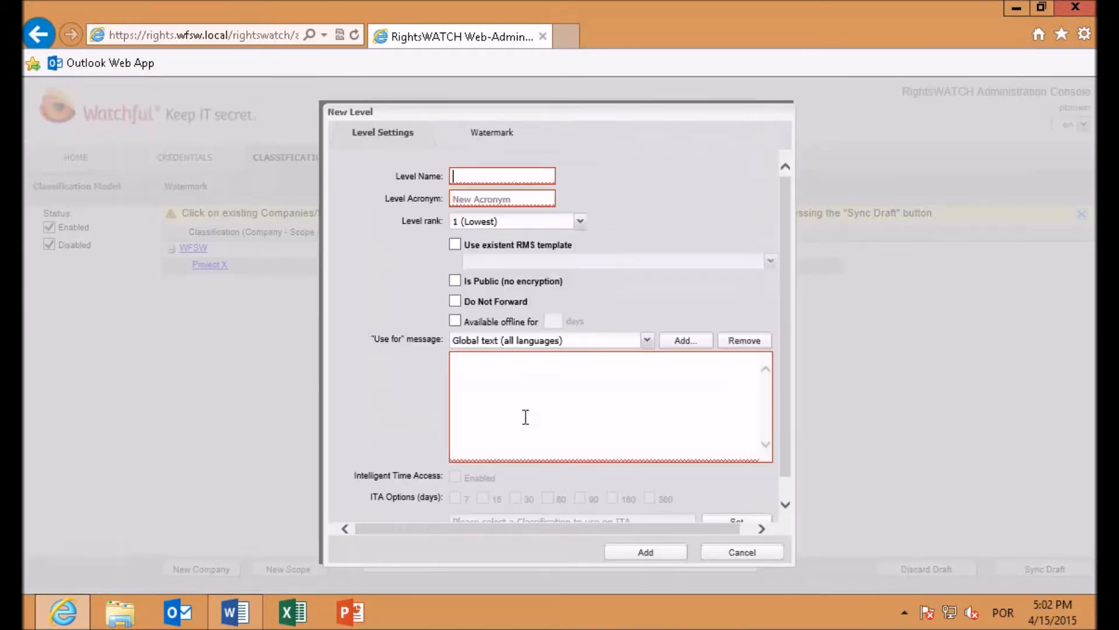
pyautogui.write('MA')
pyautogui.press('BackSpace')
pyautogui.write('anagement')
pyautogui.press('Tab')
pyautogui.write('MNG')
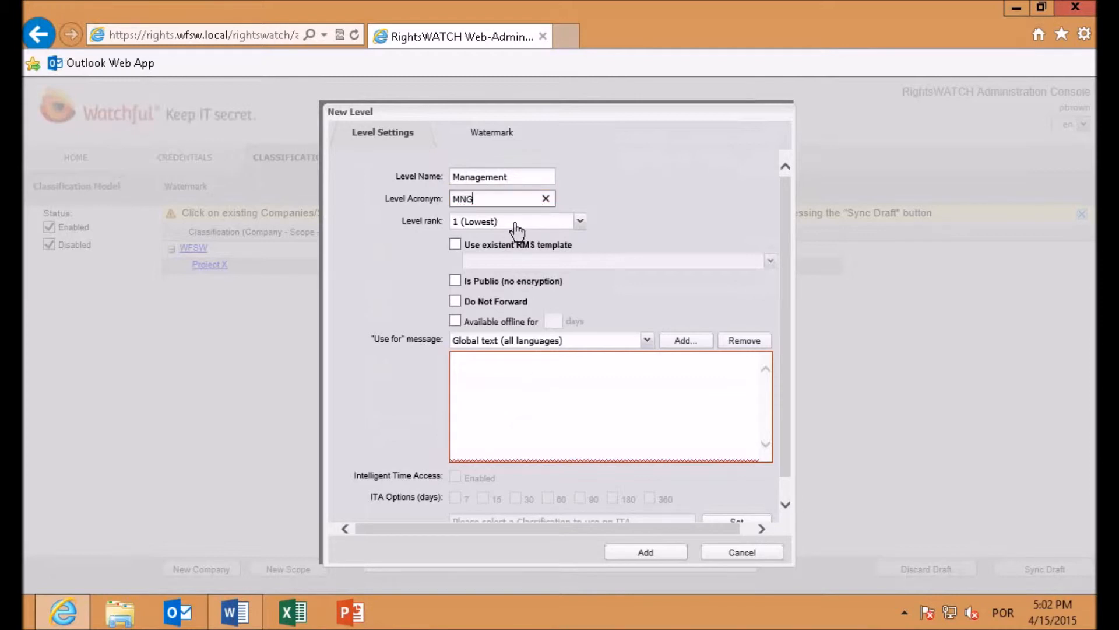
pyautogui.click(516, 222)
pyautogui.click(492, 286)
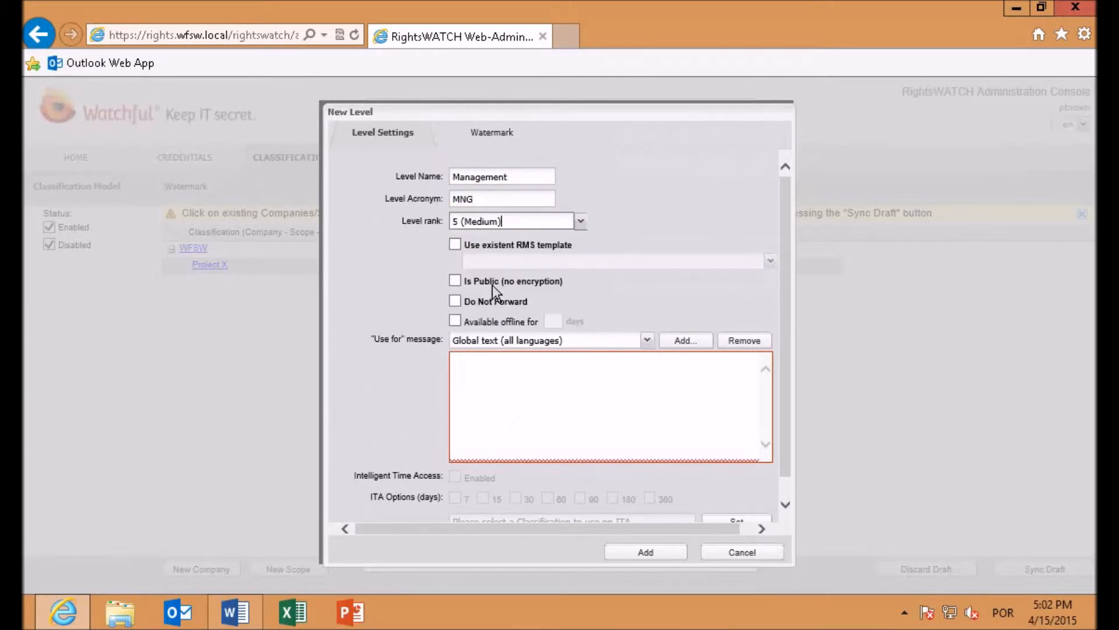
# Step: Copy the Management use-for text from the Word document into the level's global "Use for" message, and add the level to the scope
pyautogui.click(485, 369)
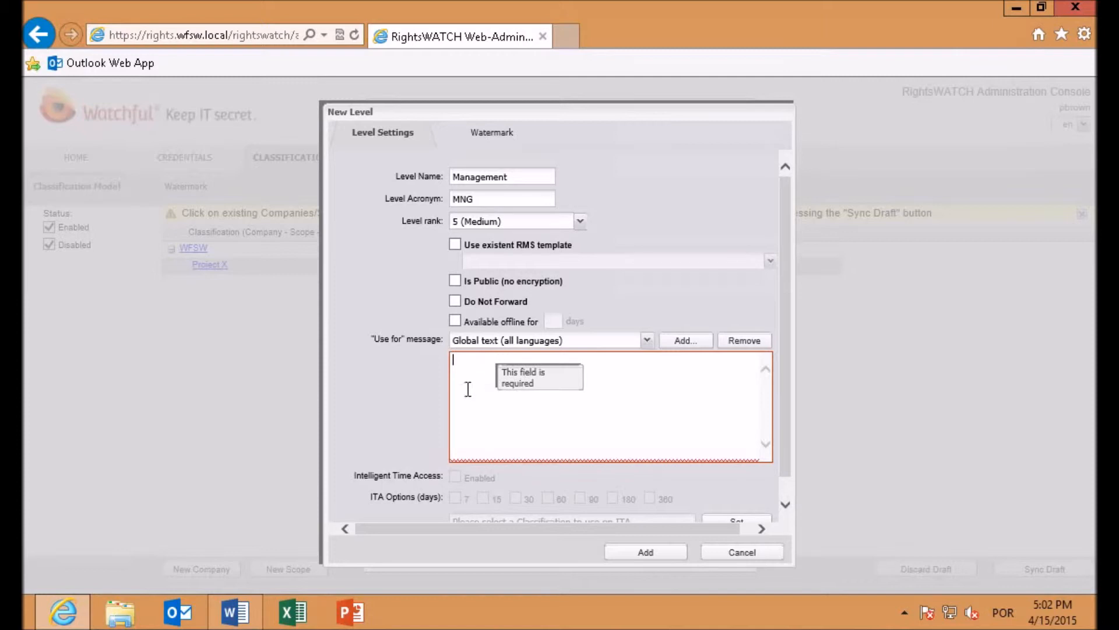
pyautogui.click(227, 604)
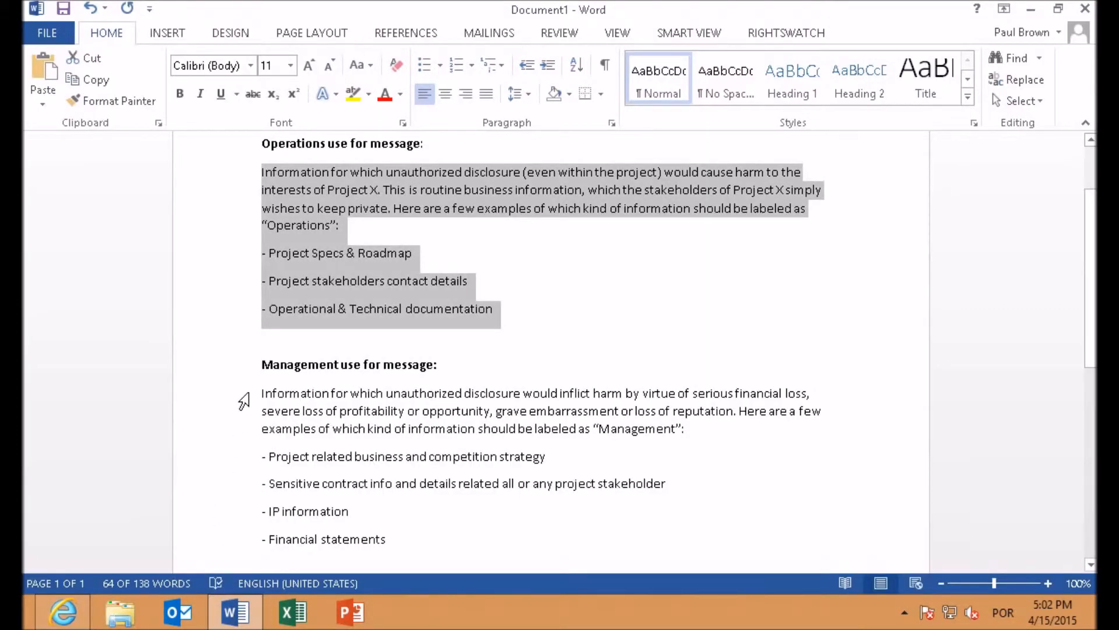
pyautogui.moveTo(243, 400); pyautogui.dragTo(259, 441)
pyautogui.moveTo(264, 495); pyautogui.dragTo(383, 540)
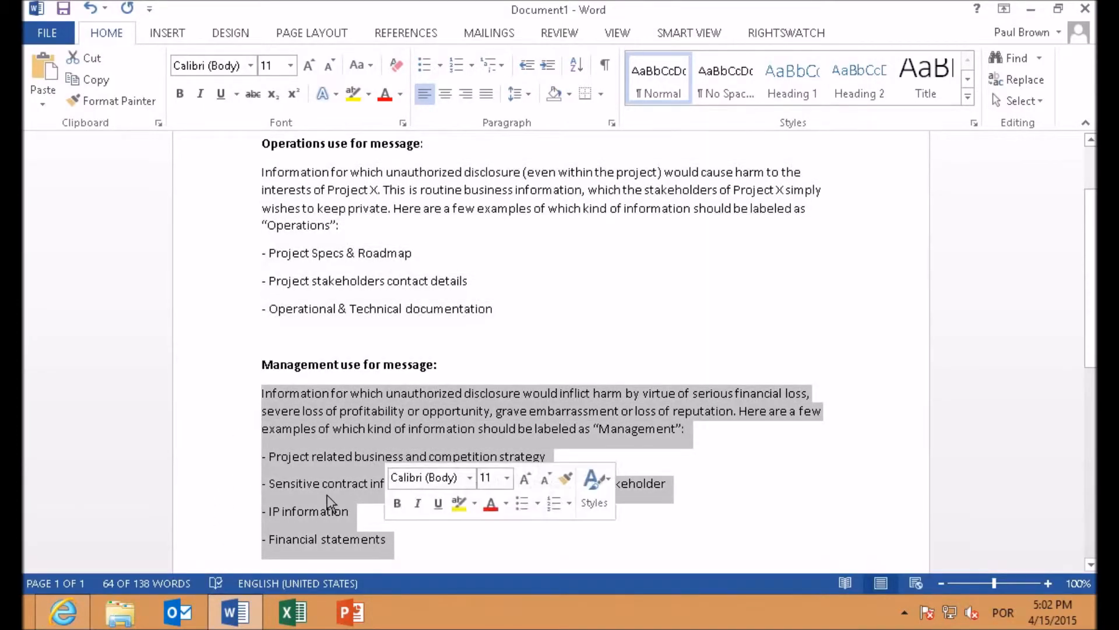
pyautogui.rightClick(283, 495)
pyautogui.click(392, 250)
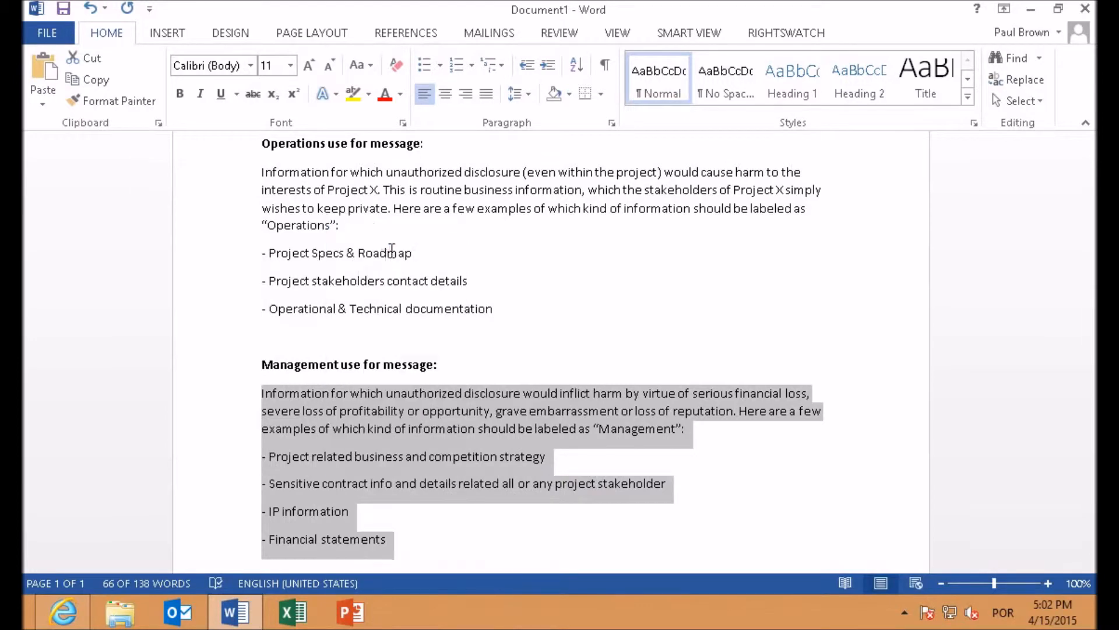
pyautogui.click(76, 606)
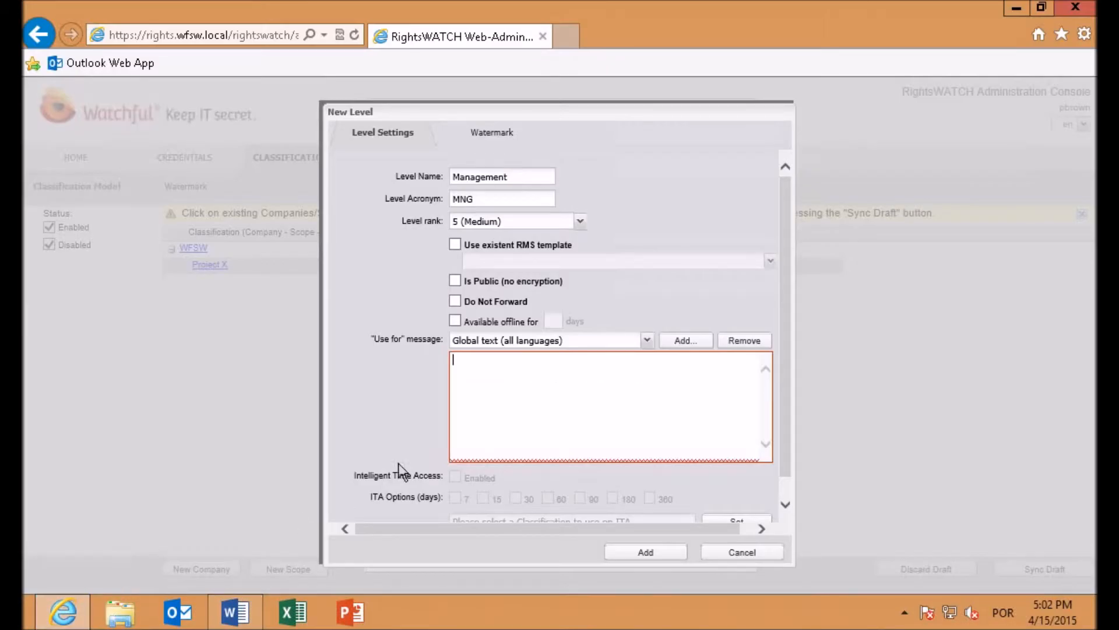
pyautogui.rightClick(483, 389)
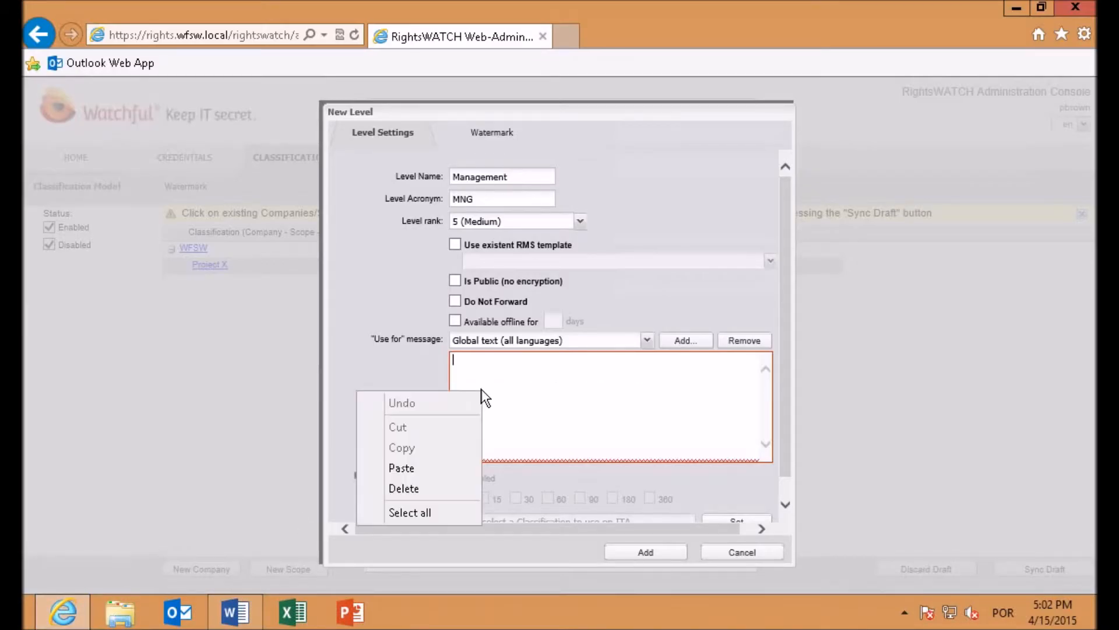
pyautogui.click(433, 465)
pyautogui.press('BackSpace')
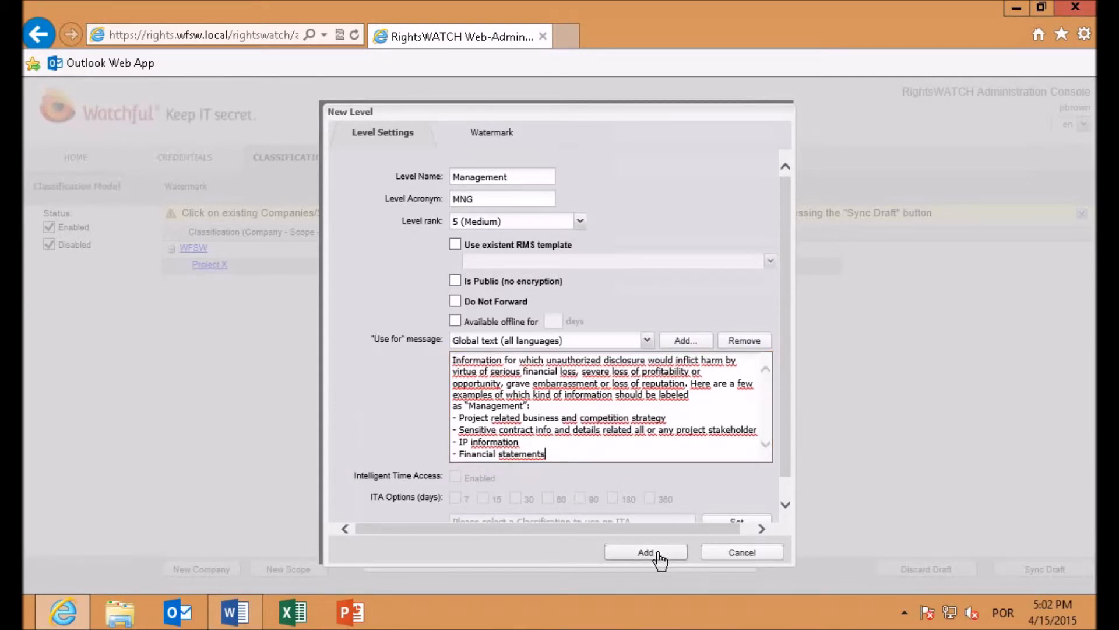
pyautogui.click(660, 554)
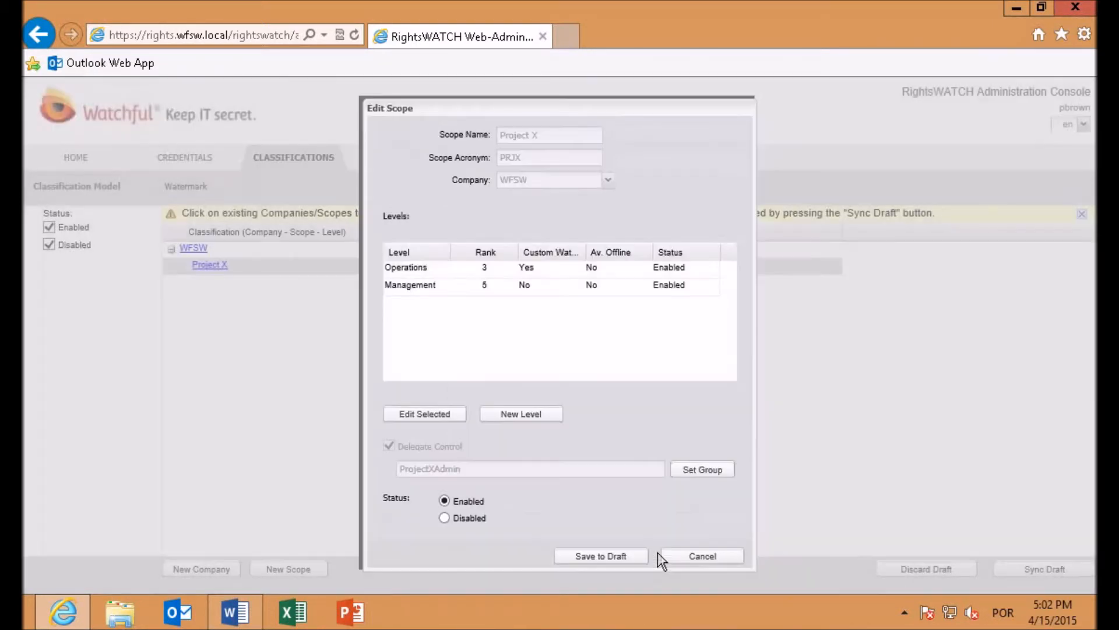
# Step: Save the Project X scope to the draft, expand WFSW down to its levels, and sync the classification draft
pyautogui.click(607, 558)
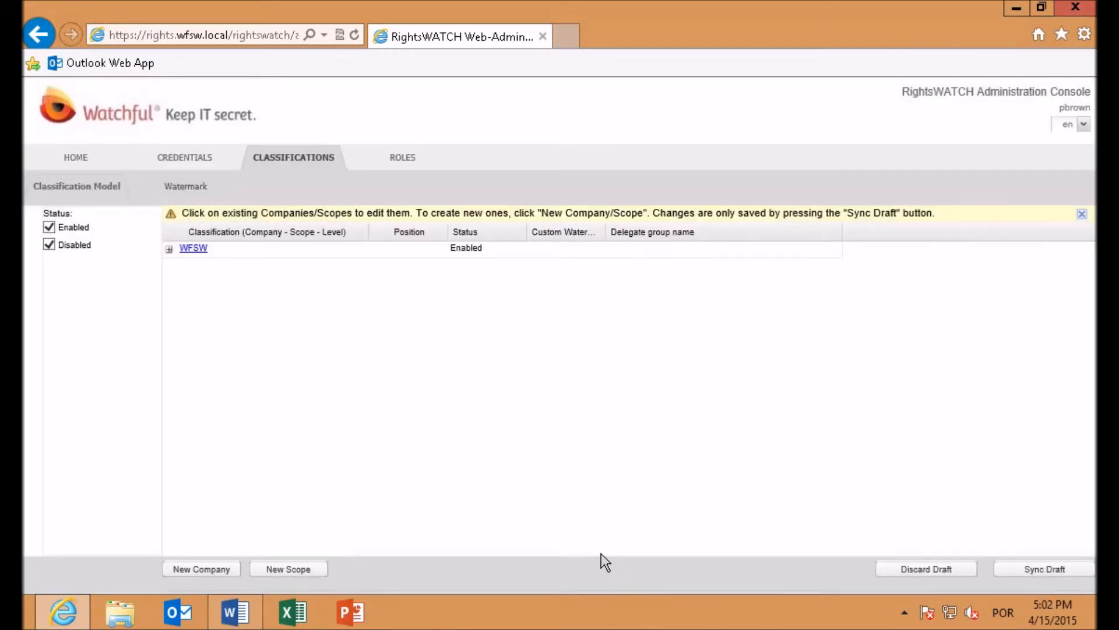
pyautogui.click(169, 248)
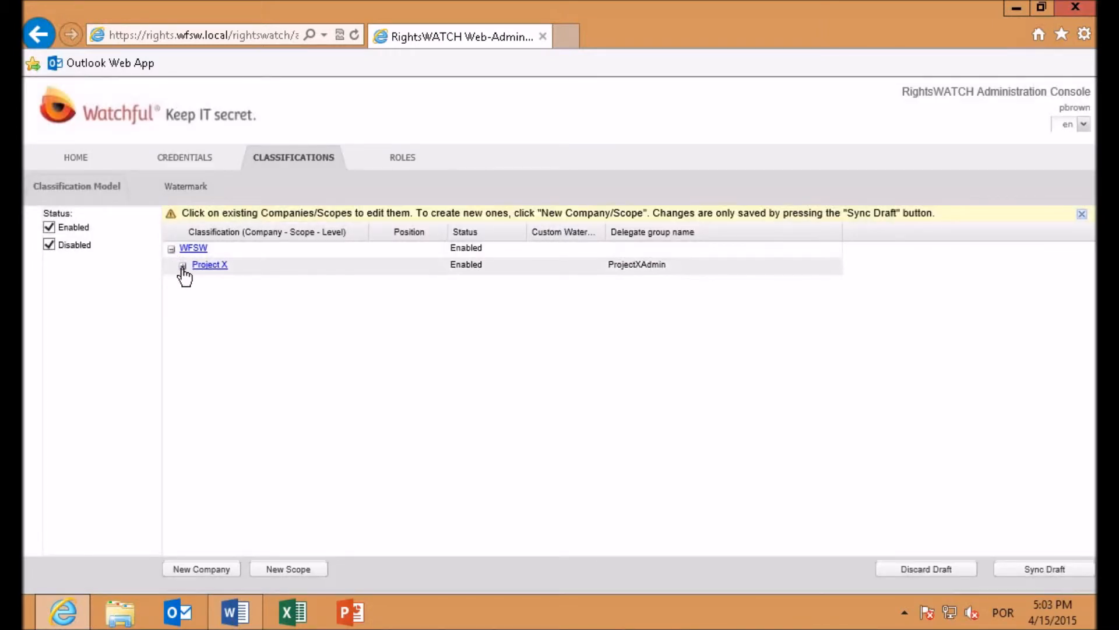
pyautogui.click(184, 266)
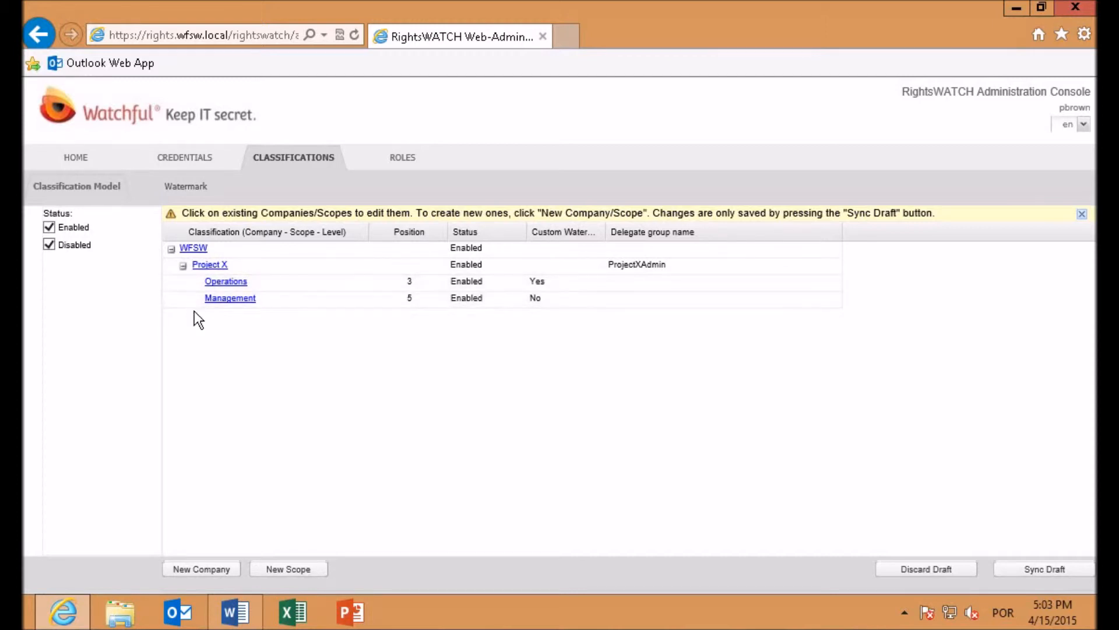
pyautogui.click(1022, 569)
pyautogui.click(575, 389)
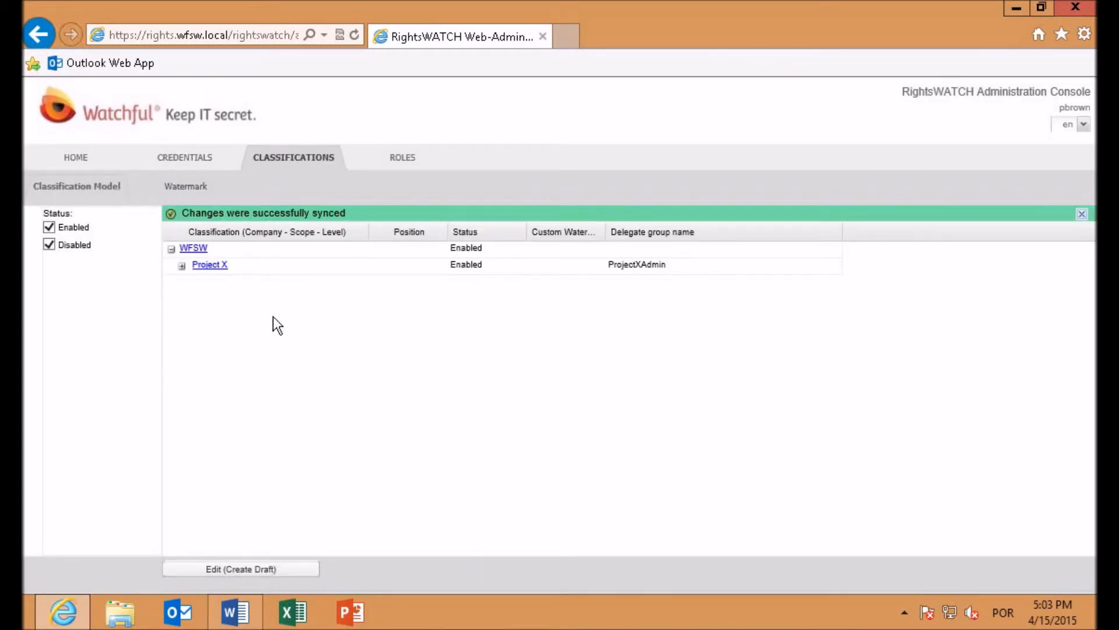
# Step: Create a draft roles matrix and add a new role named ProjectX to it
pyautogui.click(399, 165)
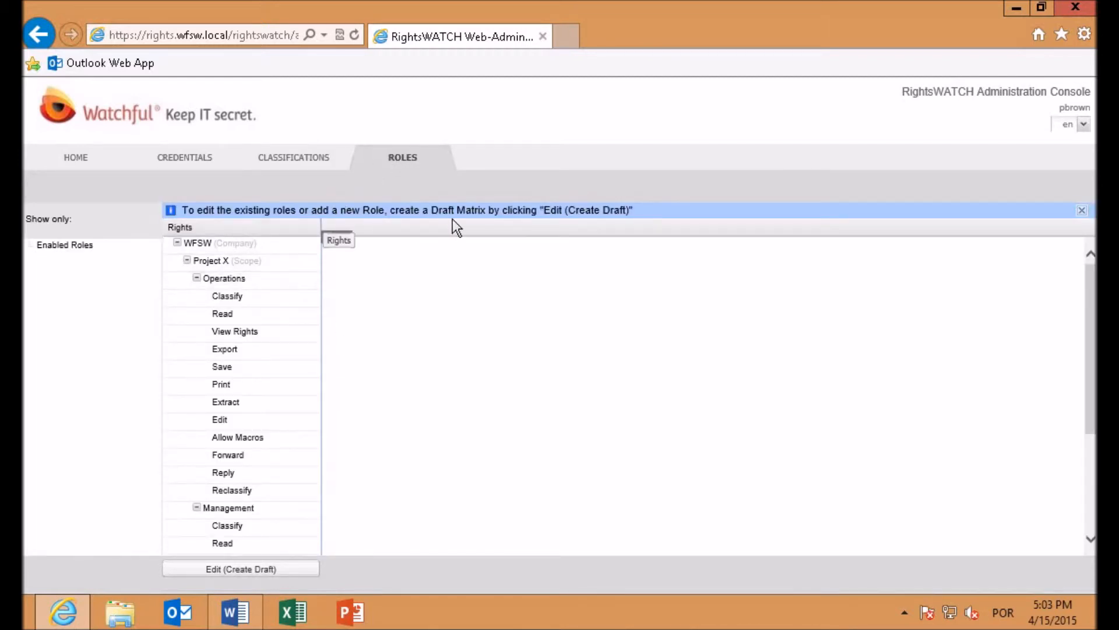
pyautogui.click(274, 572)
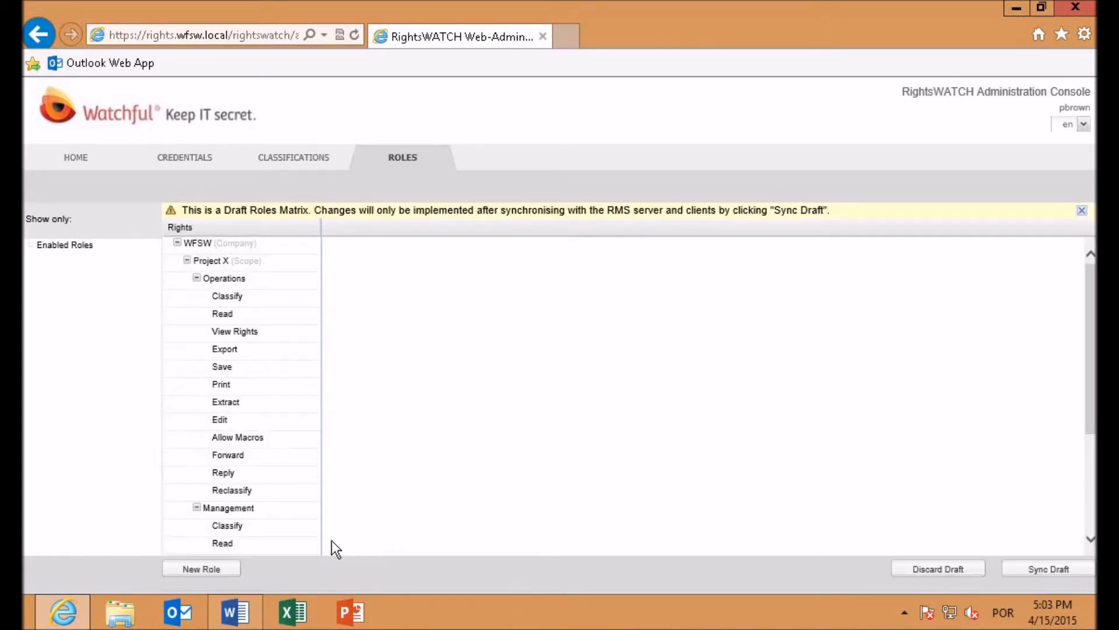
pyautogui.click(219, 569)
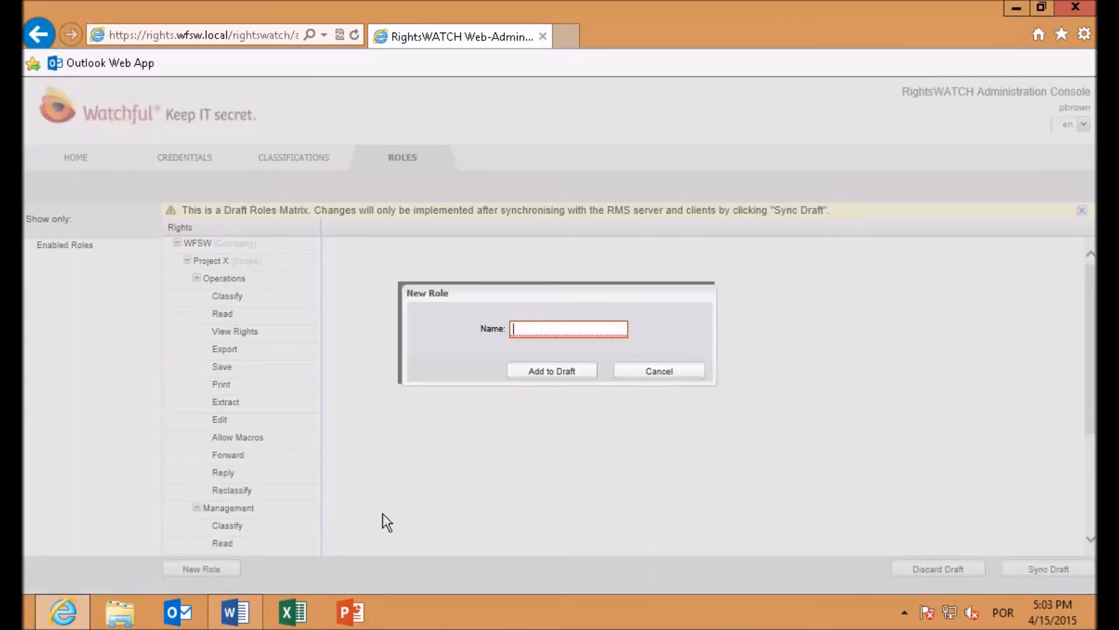
pyautogui.write('Project')
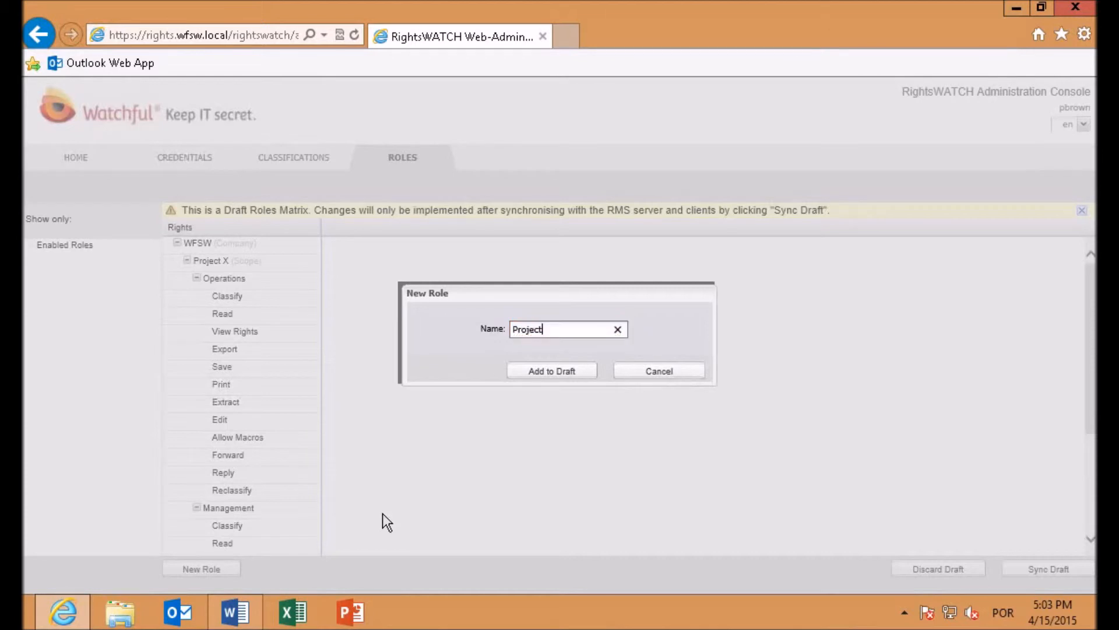
pyautogui.write('X')
pyautogui.click(548, 378)
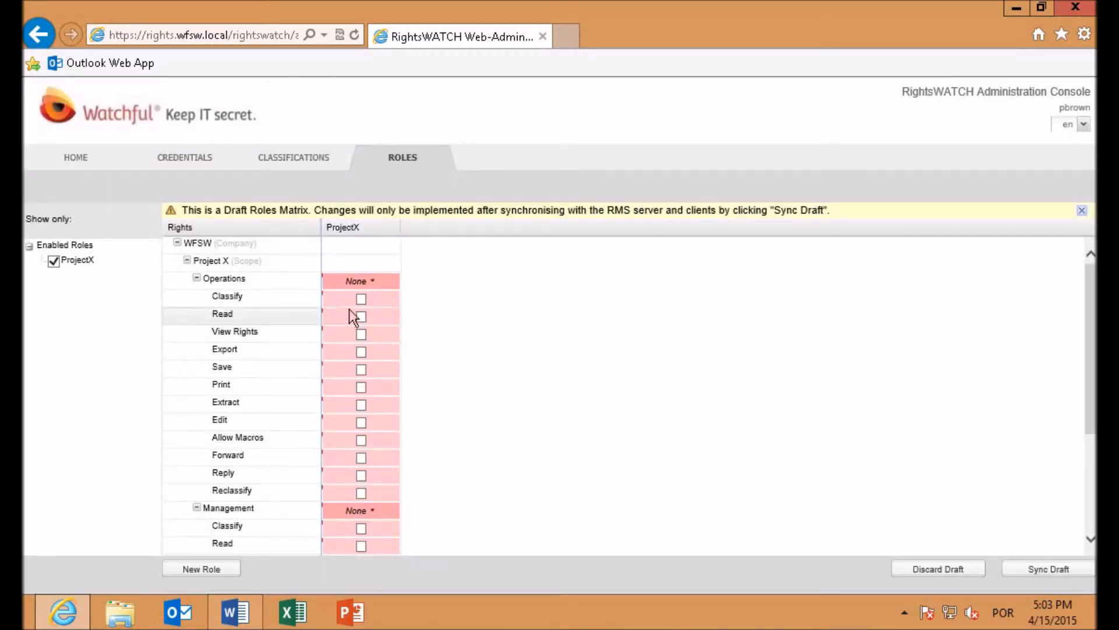
# Step: Grant the ProjectX role the Classify, Read, View Rights, Export, Print, Extract, Forward and Reply rights on the Operations level
pyautogui.click(361, 298)
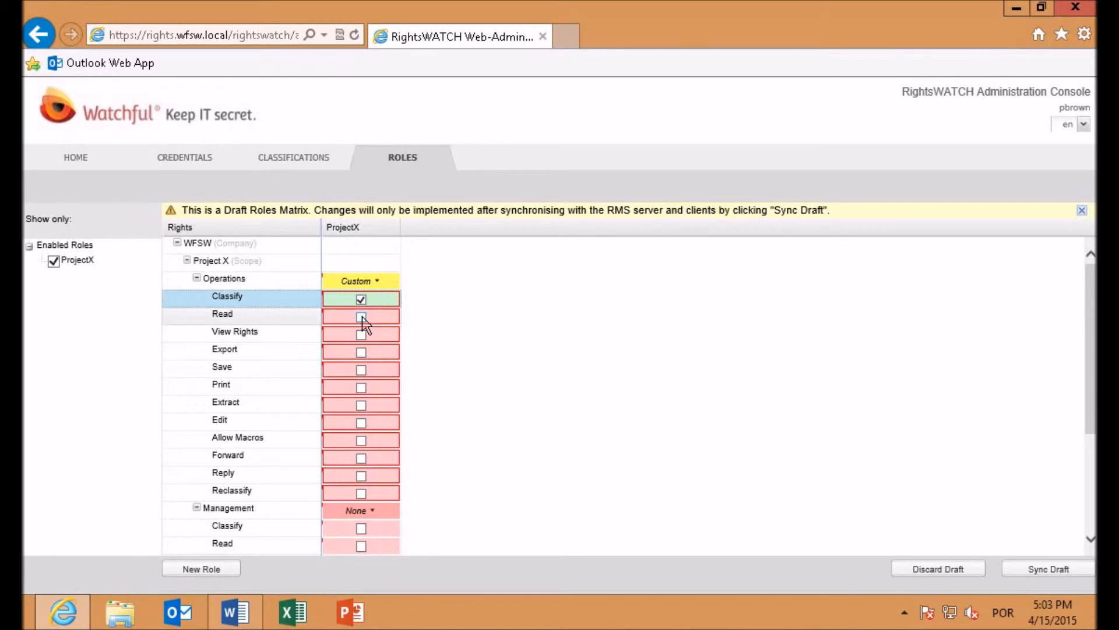
pyautogui.click(362, 318)
pyautogui.click(361, 333)
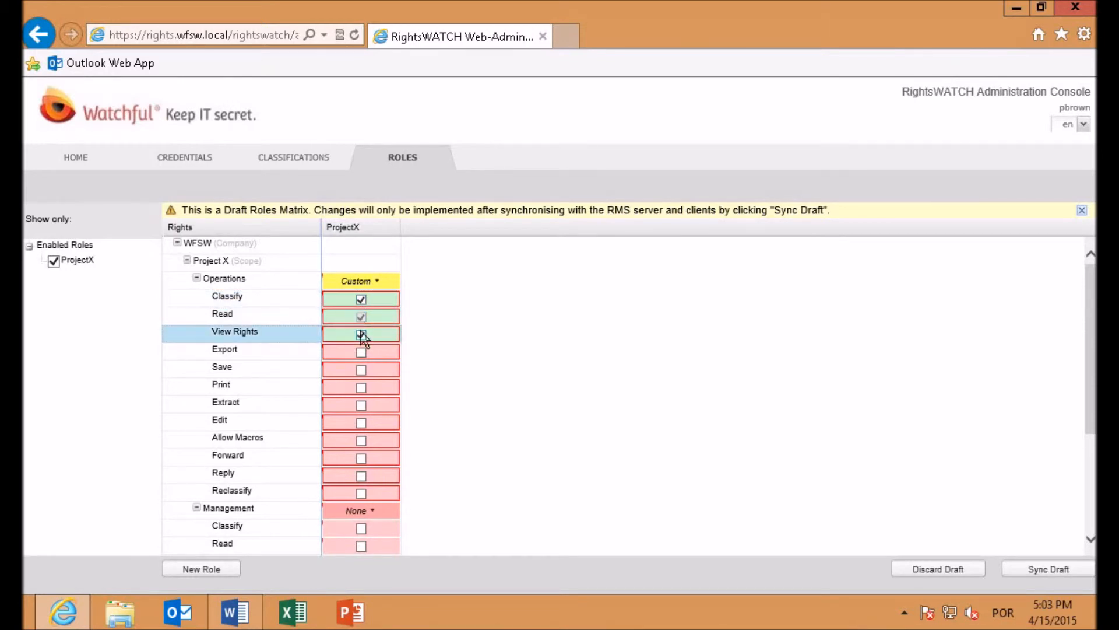
pyautogui.click(361, 353)
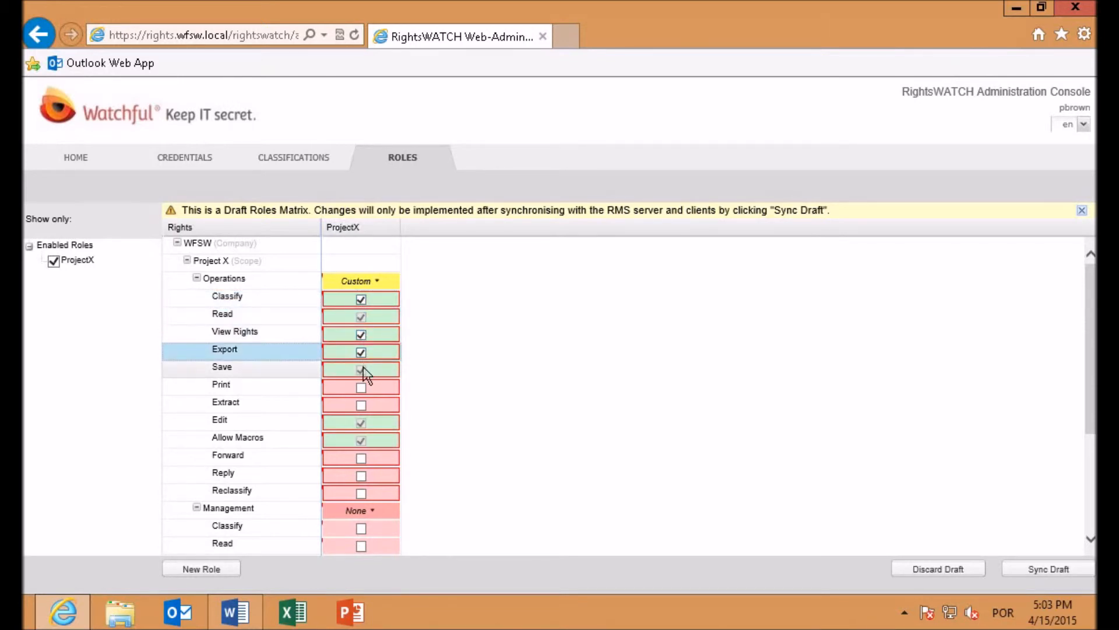
pyautogui.click(361, 388)
pyautogui.click(361, 405)
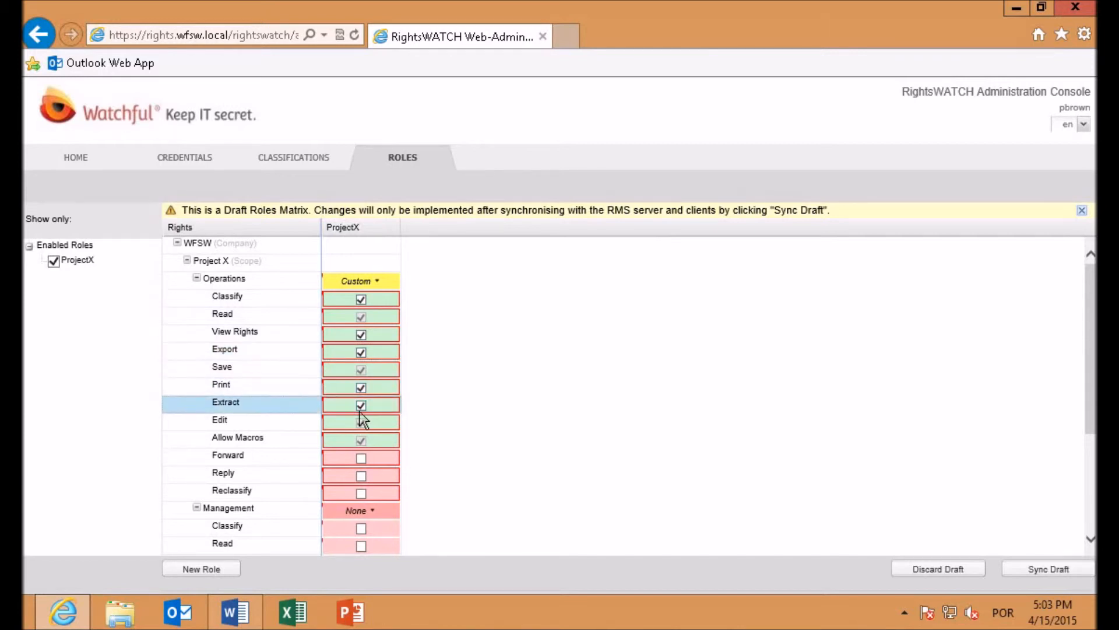
pyautogui.click(362, 460)
pyautogui.click(361, 476)
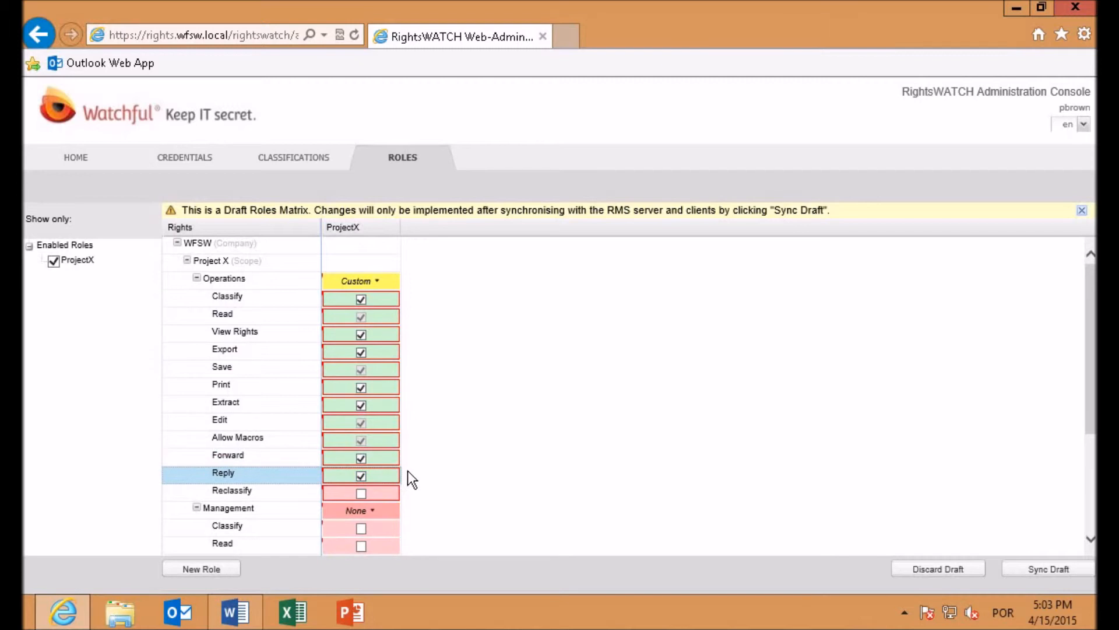
# Step: Grant the ProjectX role the Classify, Read, View Rights, Forward and Reply rights on the Management level
pyautogui.scroll(-3, 412, 470)
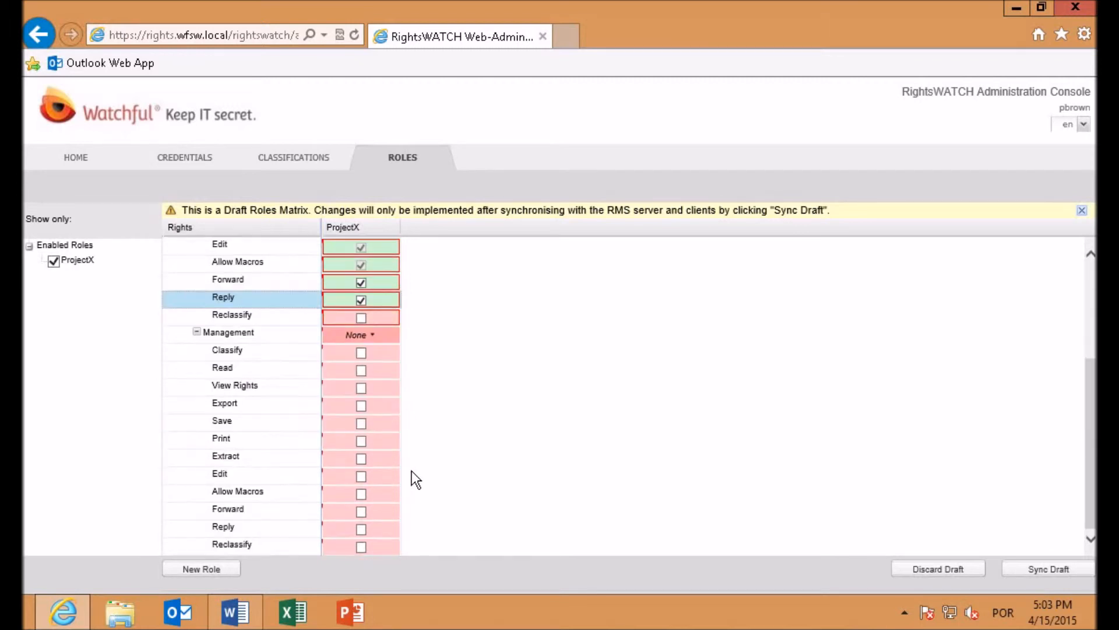
pyautogui.click(361, 353)
pyautogui.click(362, 374)
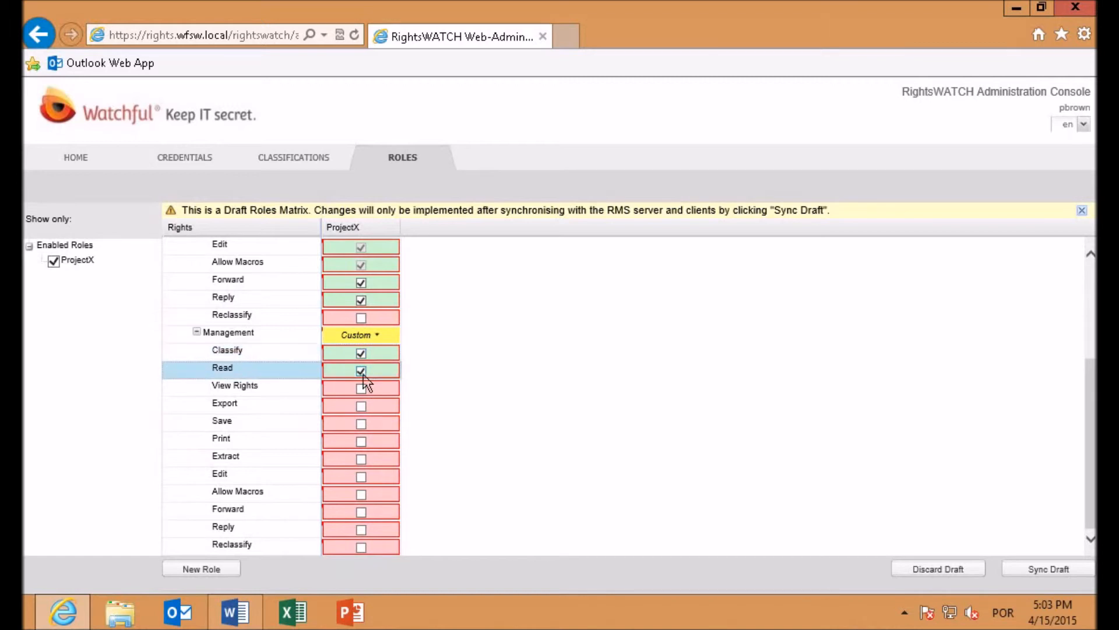
pyautogui.click(362, 389)
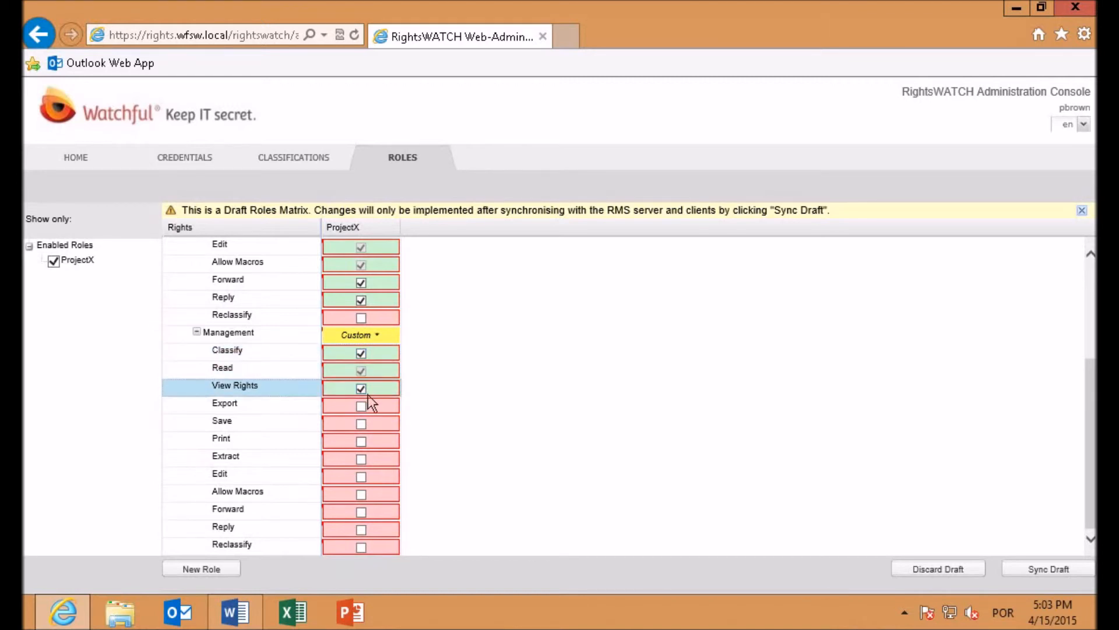
pyautogui.click(363, 495)
pyautogui.click(361, 512)
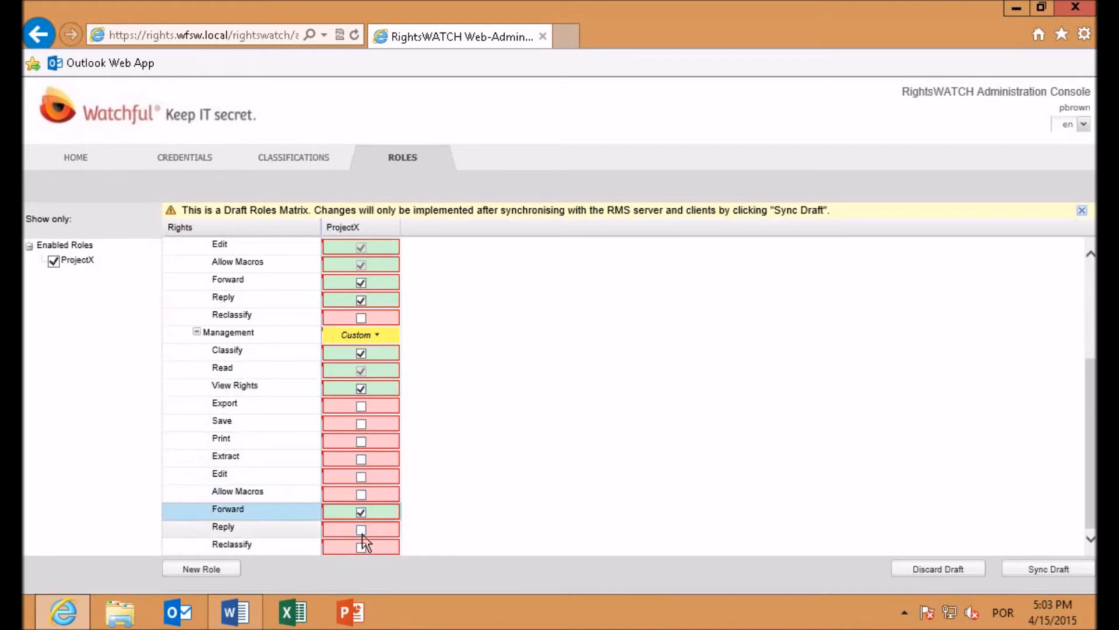
pyautogui.click(361, 530)
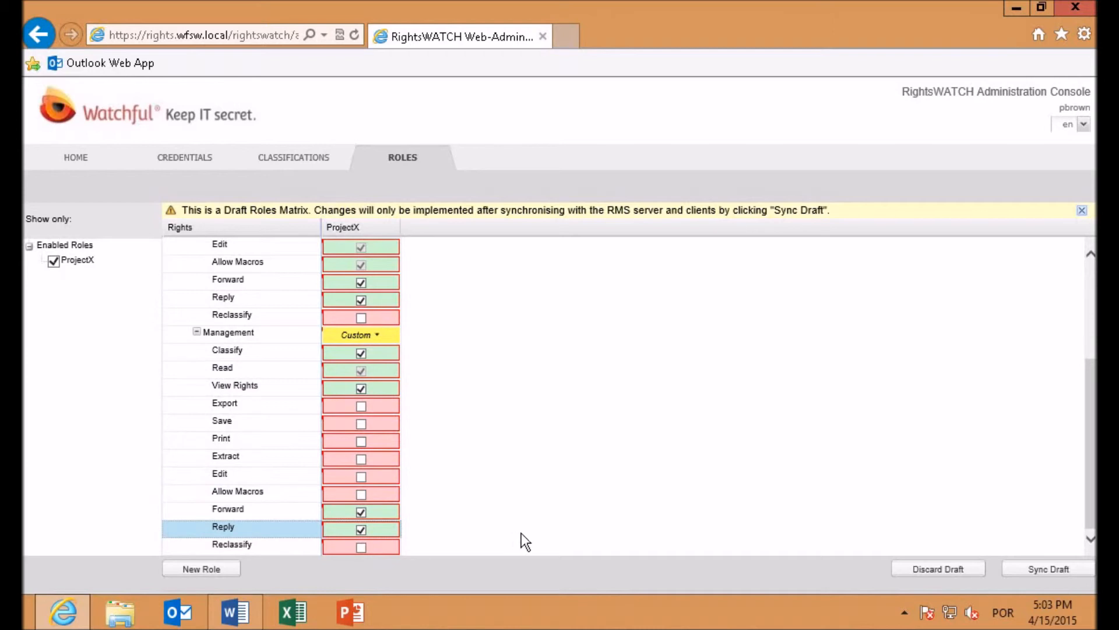
# Step: Review the ProjectX rights on both levels and sync the draft roles matrix with the RMS server and clients
pyautogui.scroll(3, 706, 483)
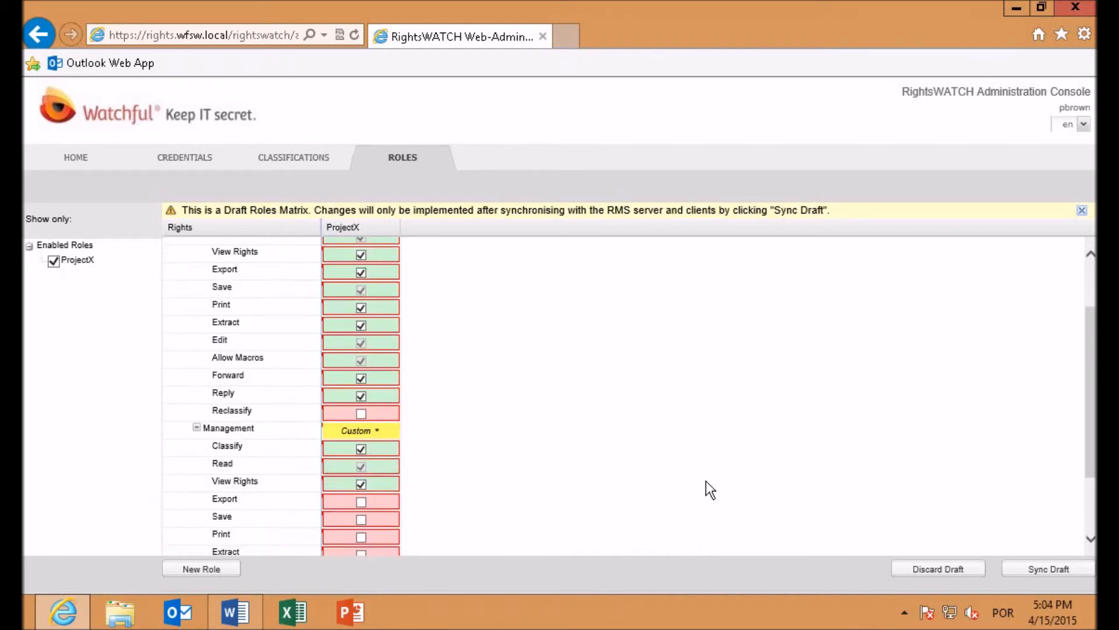
pyautogui.scroll(3, 706, 481)
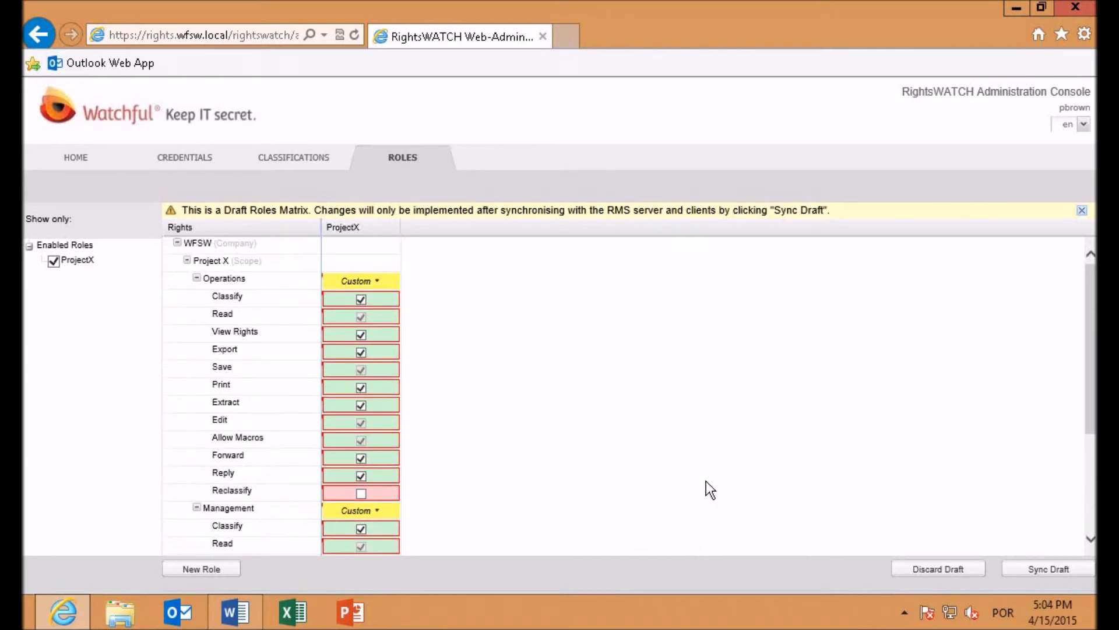
pyautogui.scroll(-4, 706, 481)
pyautogui.scroll(-1, 705, 481)
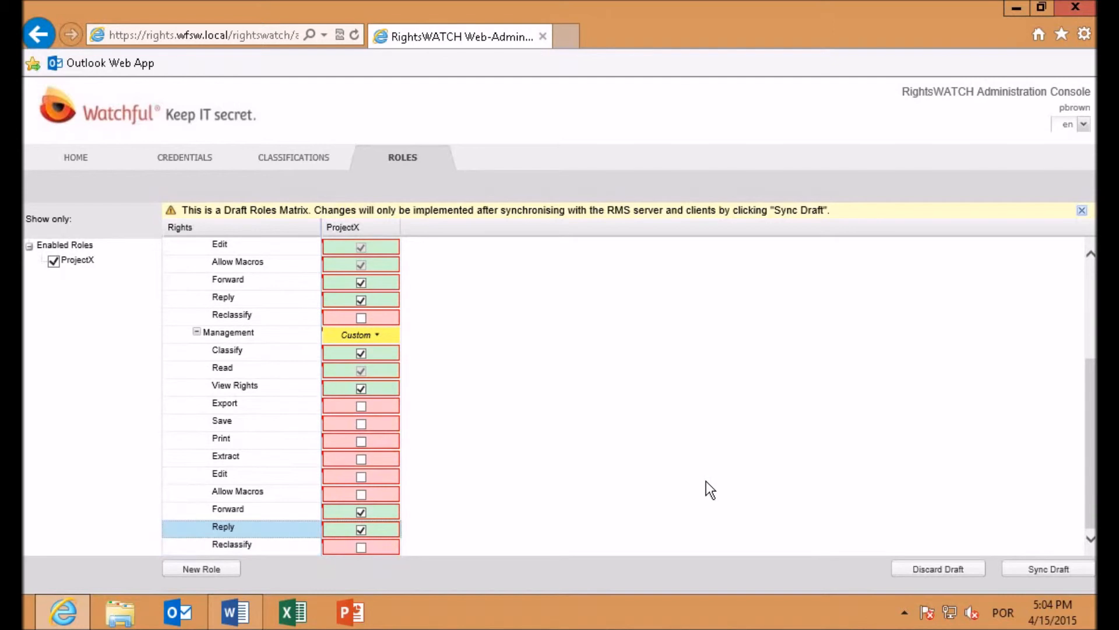
pyautogui.click(1029, 569)
pyautogui.click(579, 395)
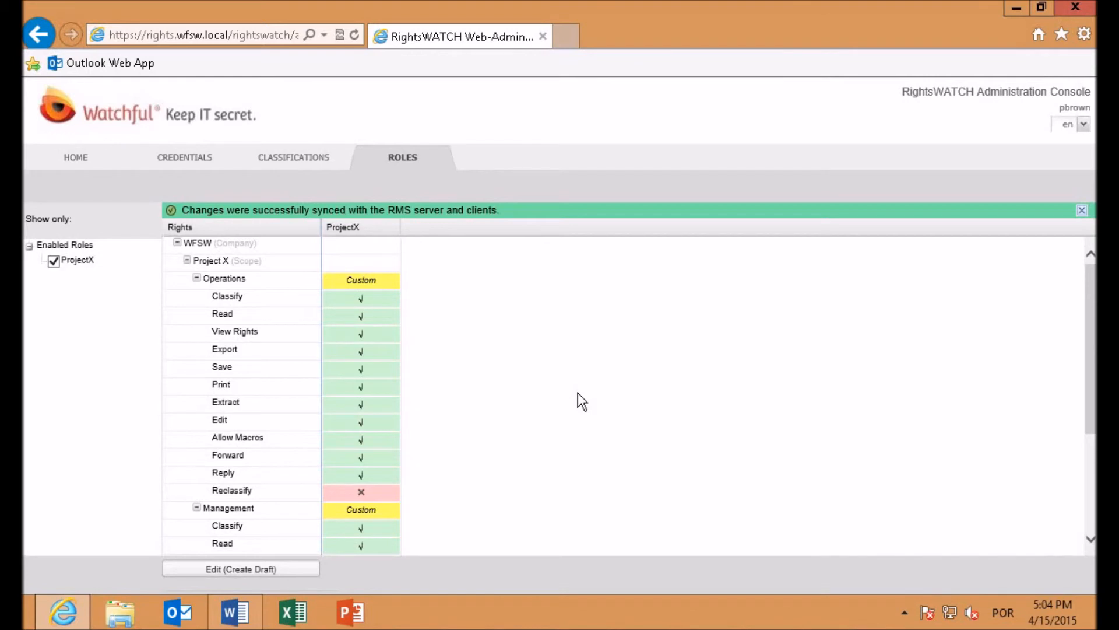
# Step: Find the Engineering Director by first name among the Active Directory users and save the ProjectX role to that user
pyautogui.click(184, 158)
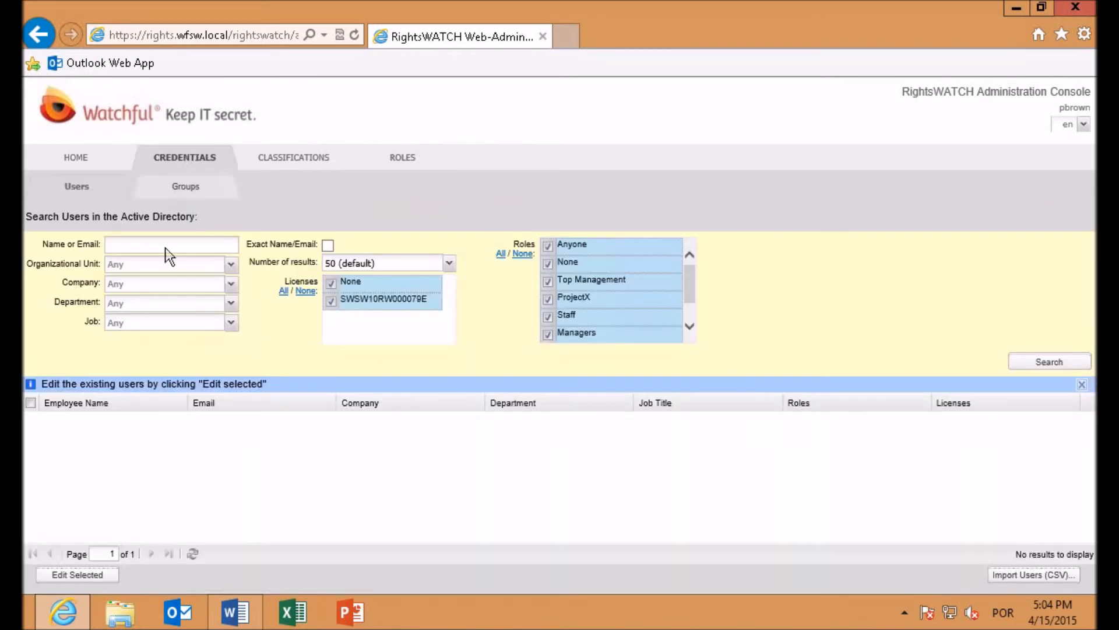
pyautogui.click(146, 248)
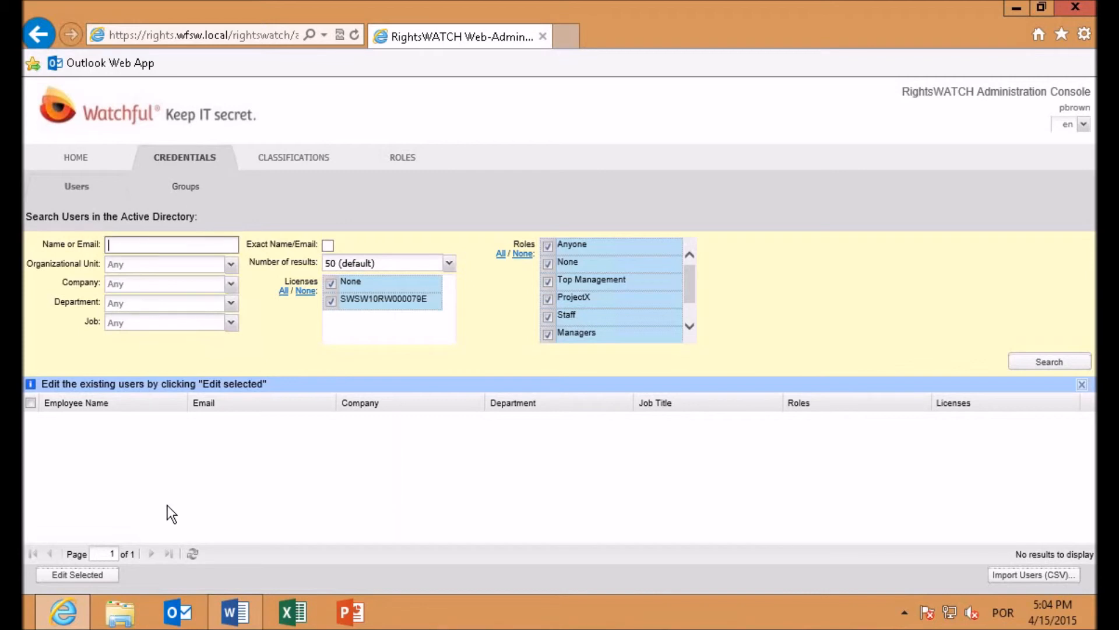
pyautogui.write('Robert')
pyautogui.press('Return')
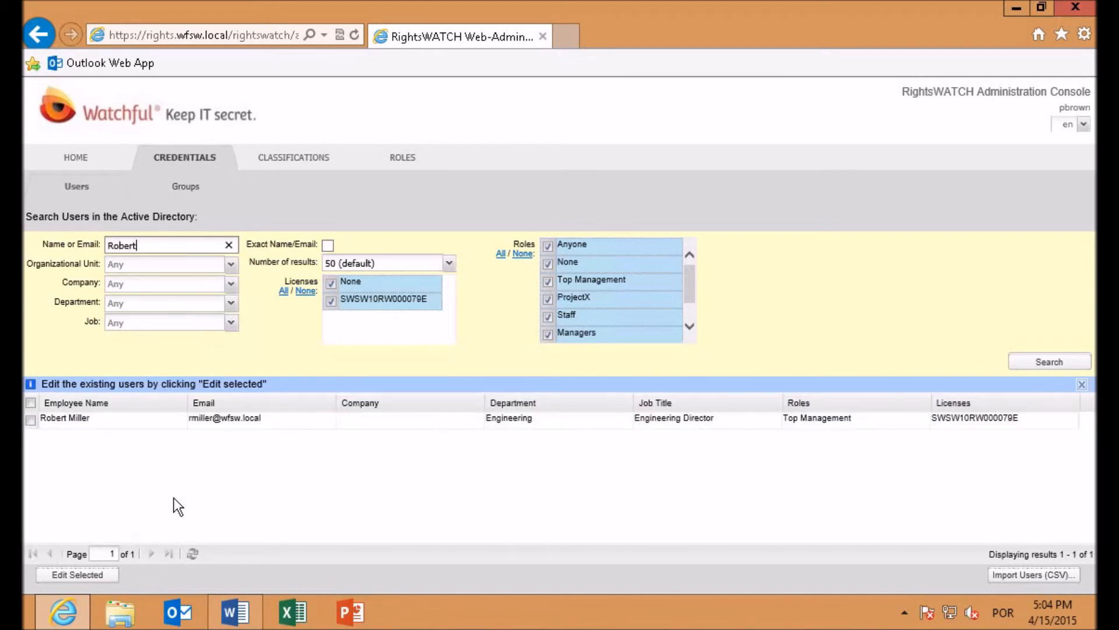
pyautogui.click(82, 419)
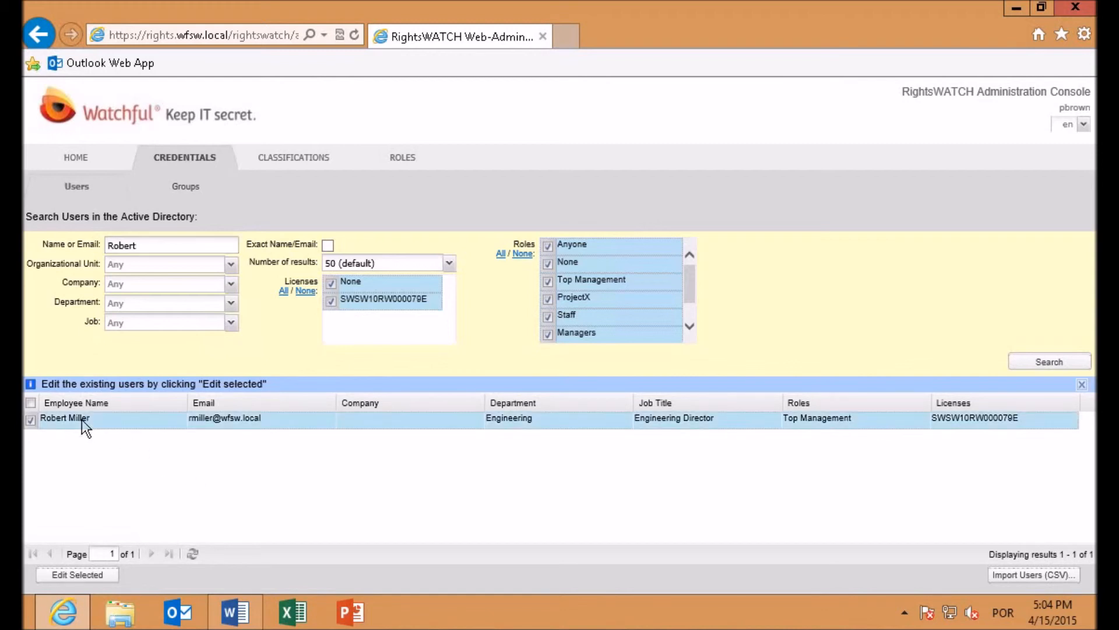
pyautogui.click(71, 576)
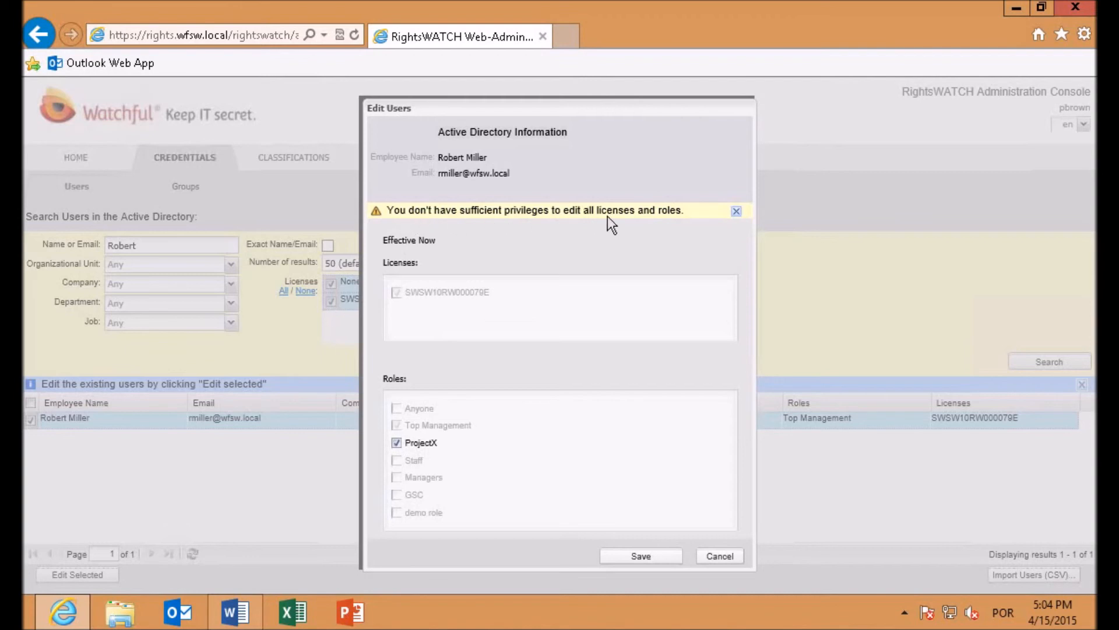
pyautogui.click(630, 557)
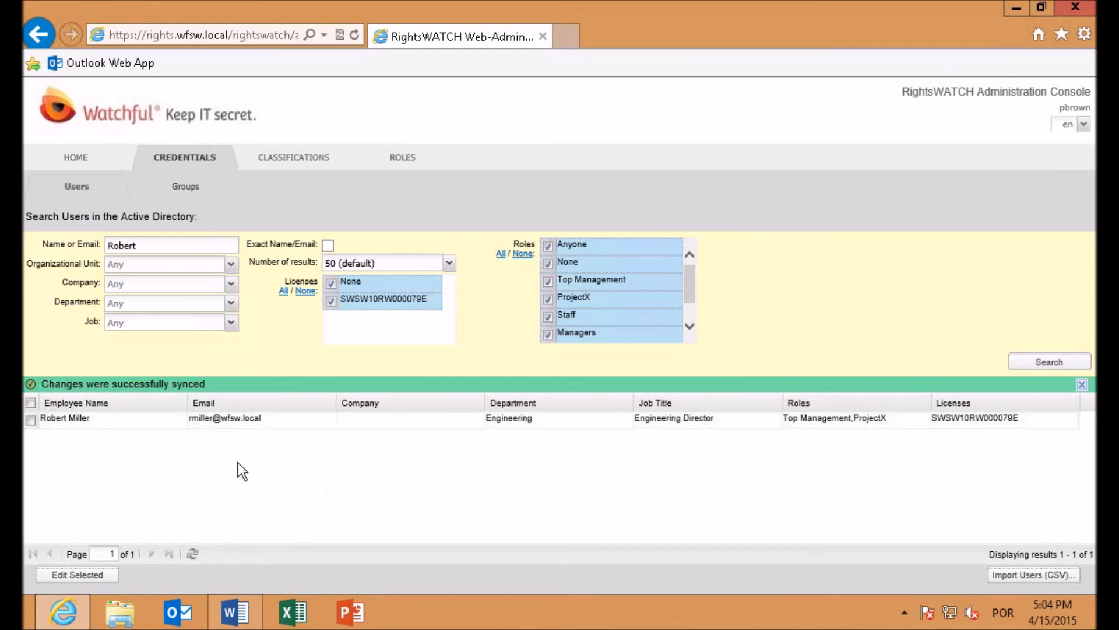
# Step: Search the Active Directory groups for "Manager", excluding groups that have no license
pyautogui.click(197, 194)
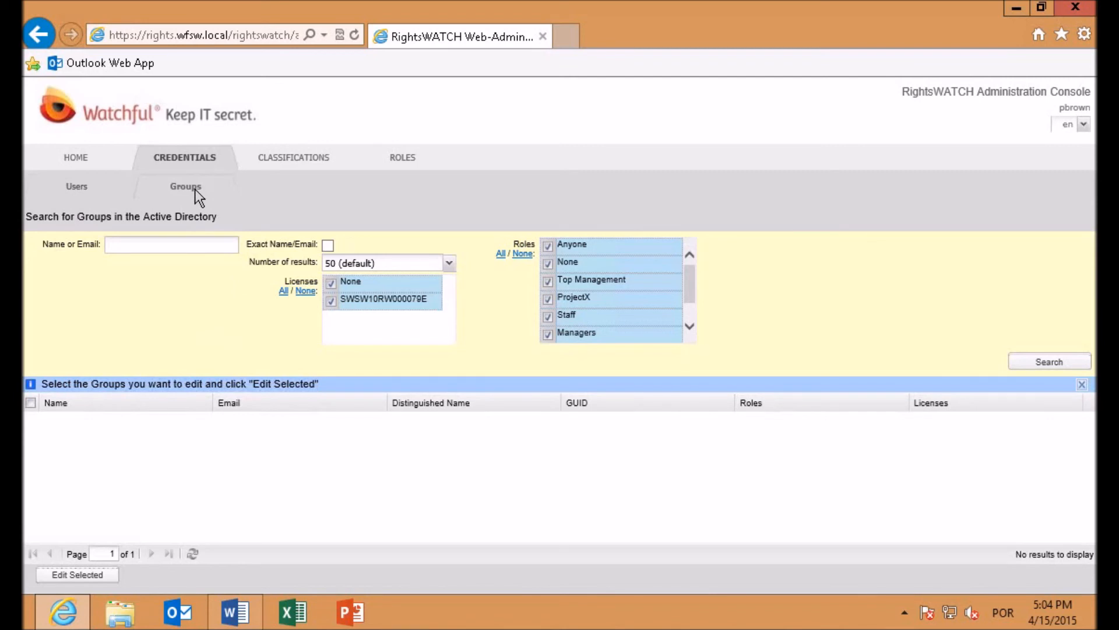
pyautogui.click(331, 284)
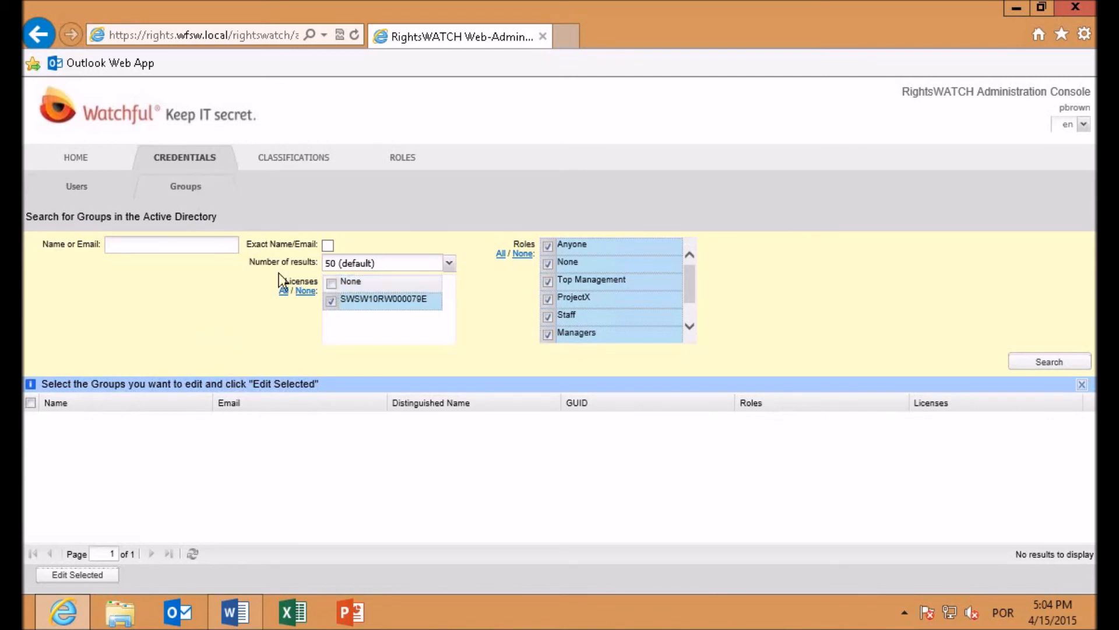
pyautogui.click(163, 239)
pyautogui.write('Managers')
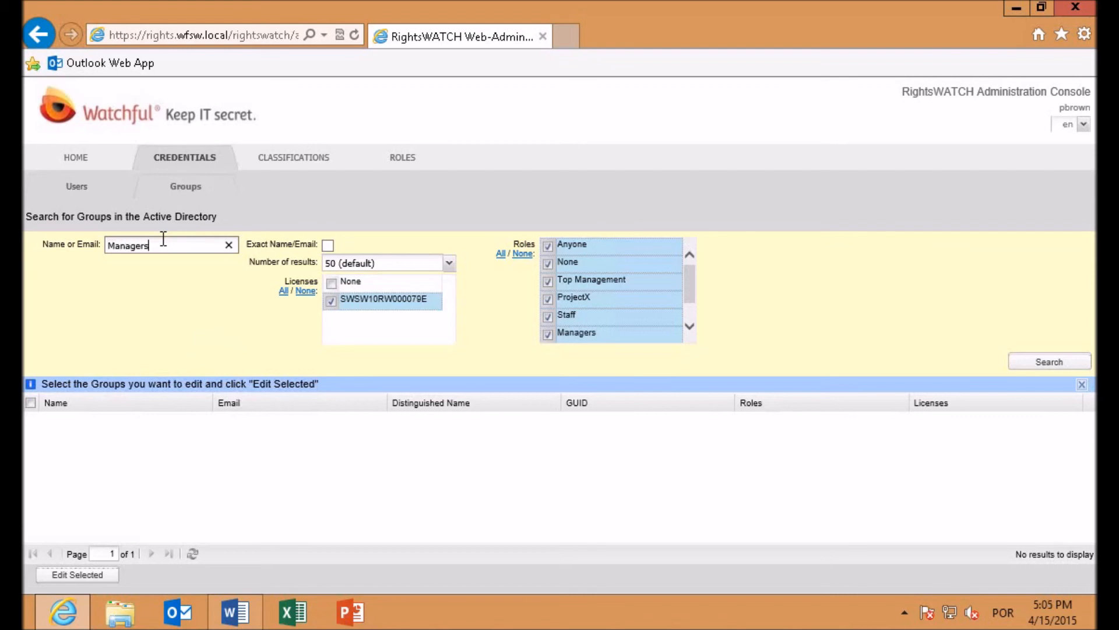
pyautogui.press('BackSpace')
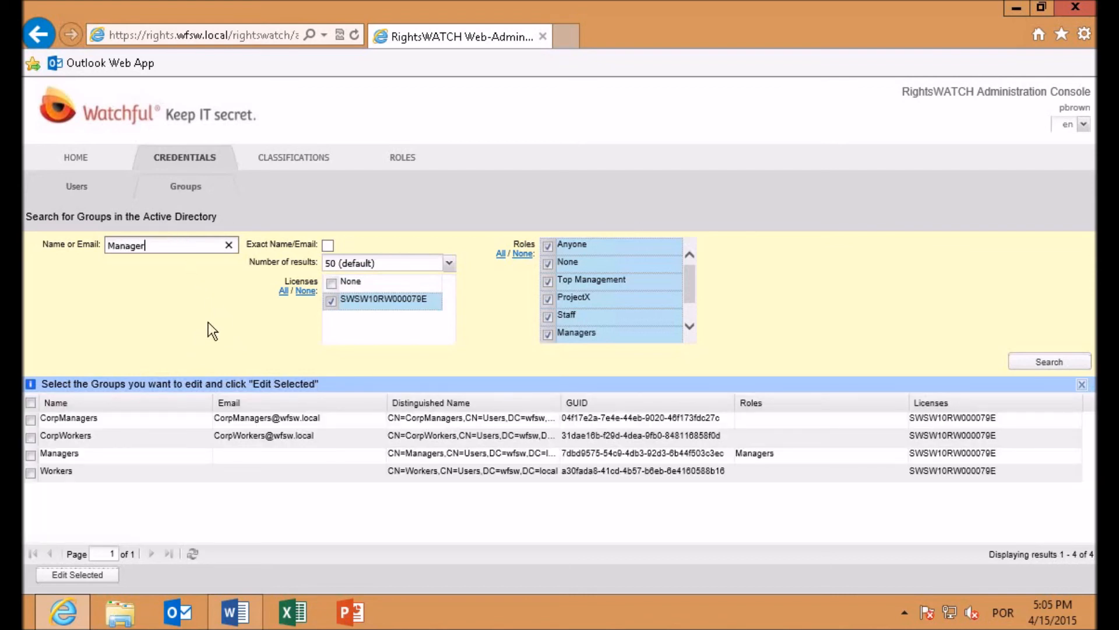
# Step: Assign the ProjectX role to the Managers group, save it, and return to the console's home page
pyautogui.click(68, 457)
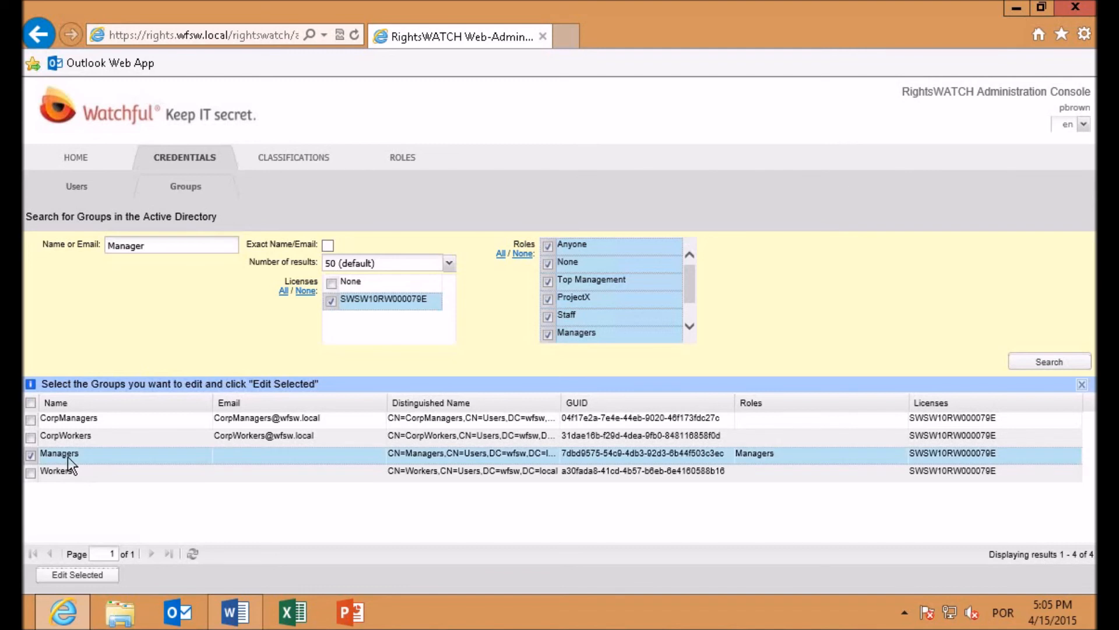
pyautogui.click(83, 576)
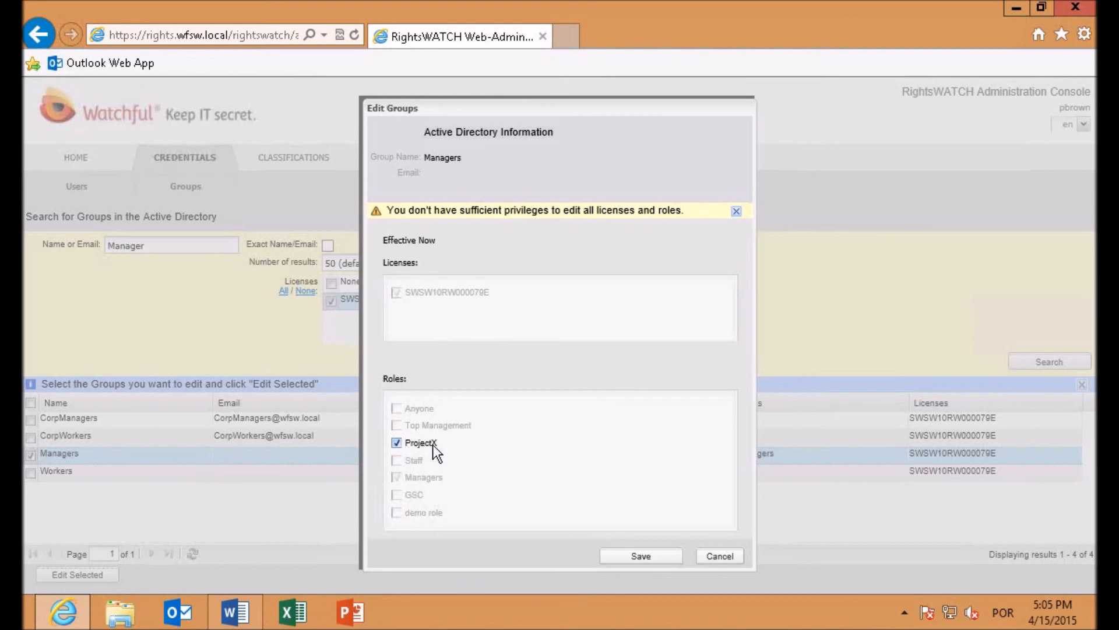
pyautogui.click(644, 560)
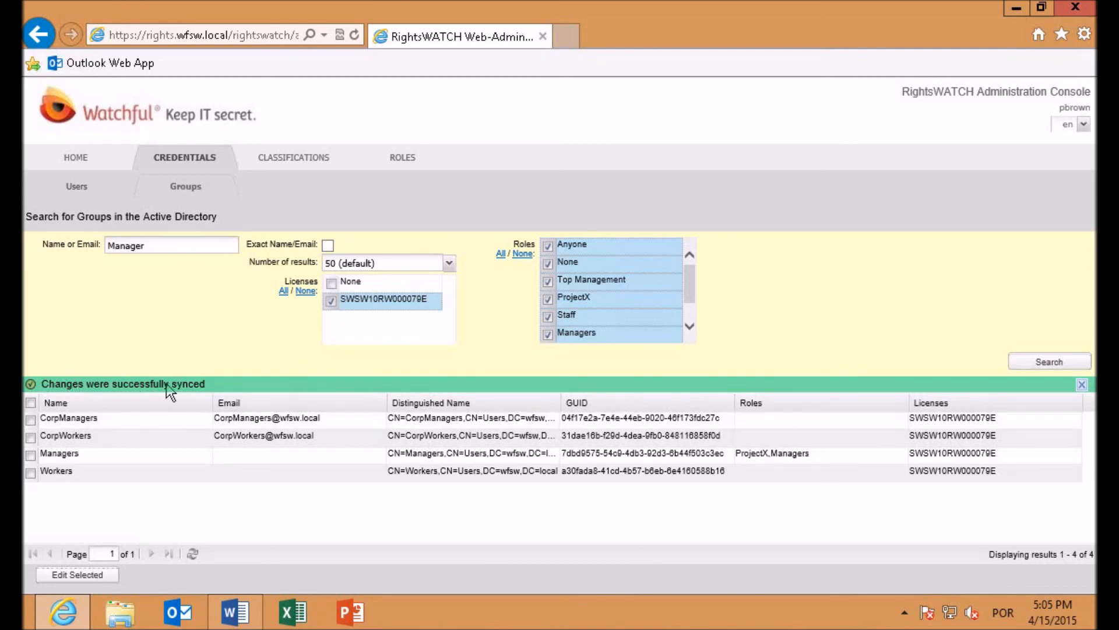
pyautogui.click(79, 158)
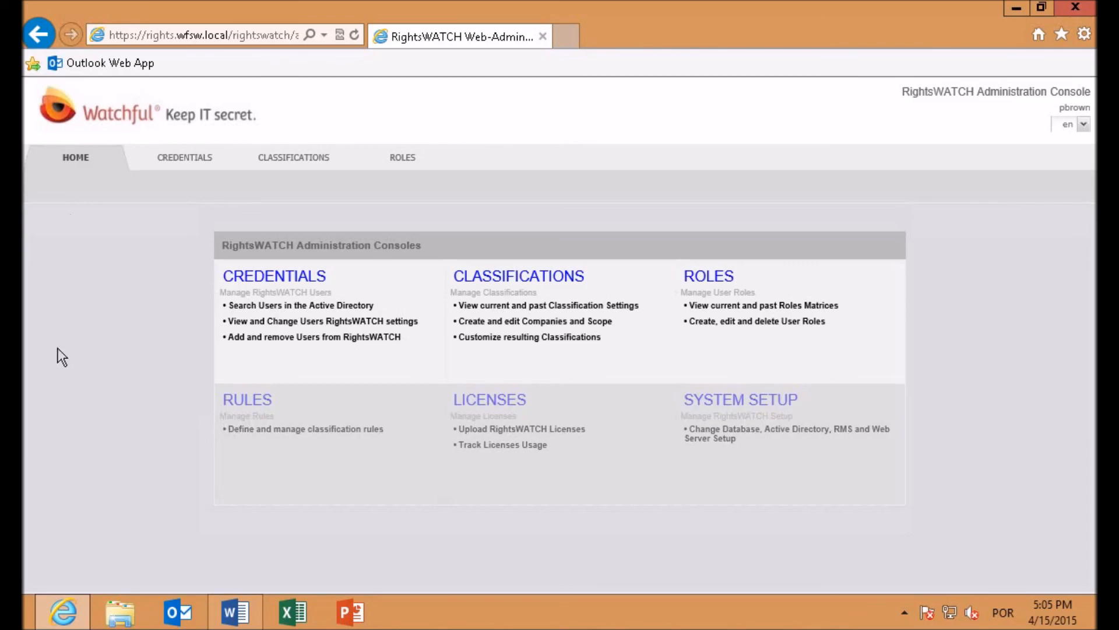